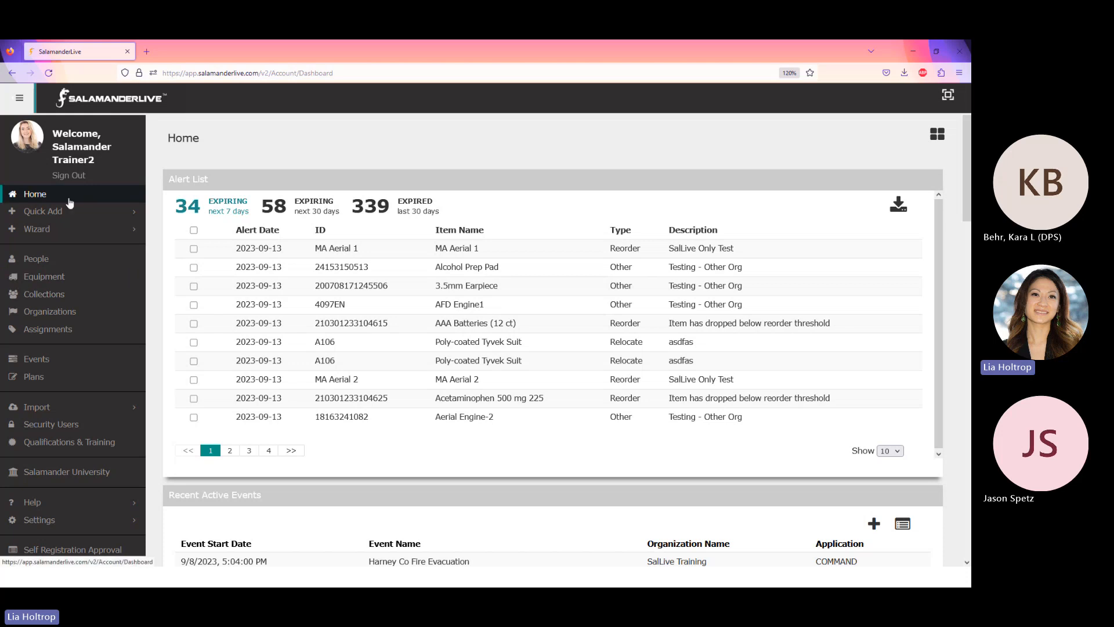
Launch the Quick Check In wizard from the sidebar's Wizard section.
left_click(36, 230)
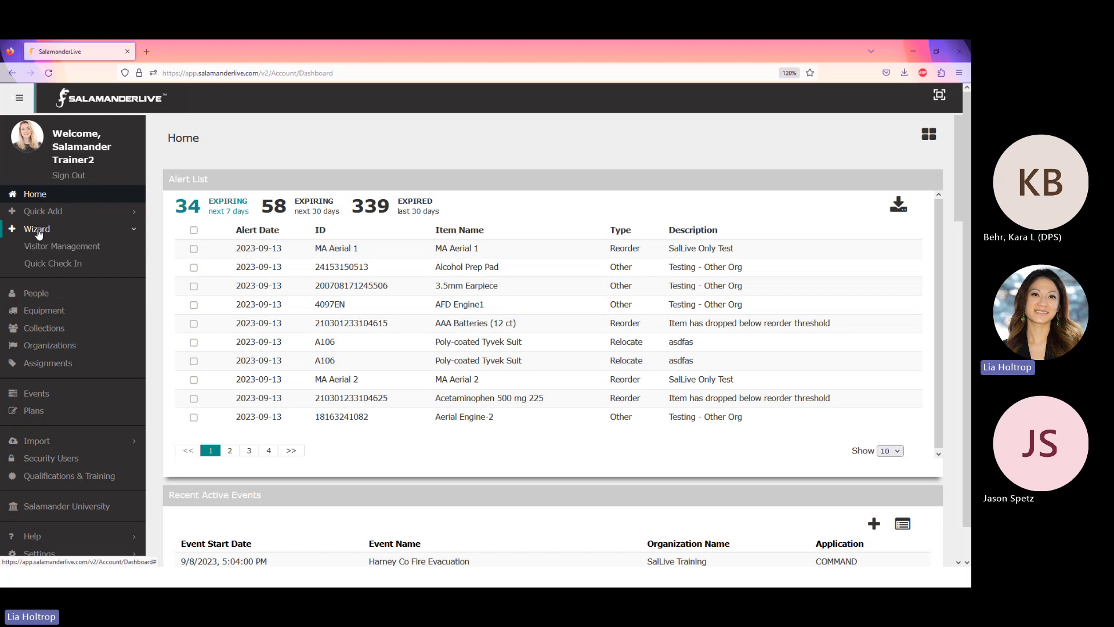
left_click(47, 263)
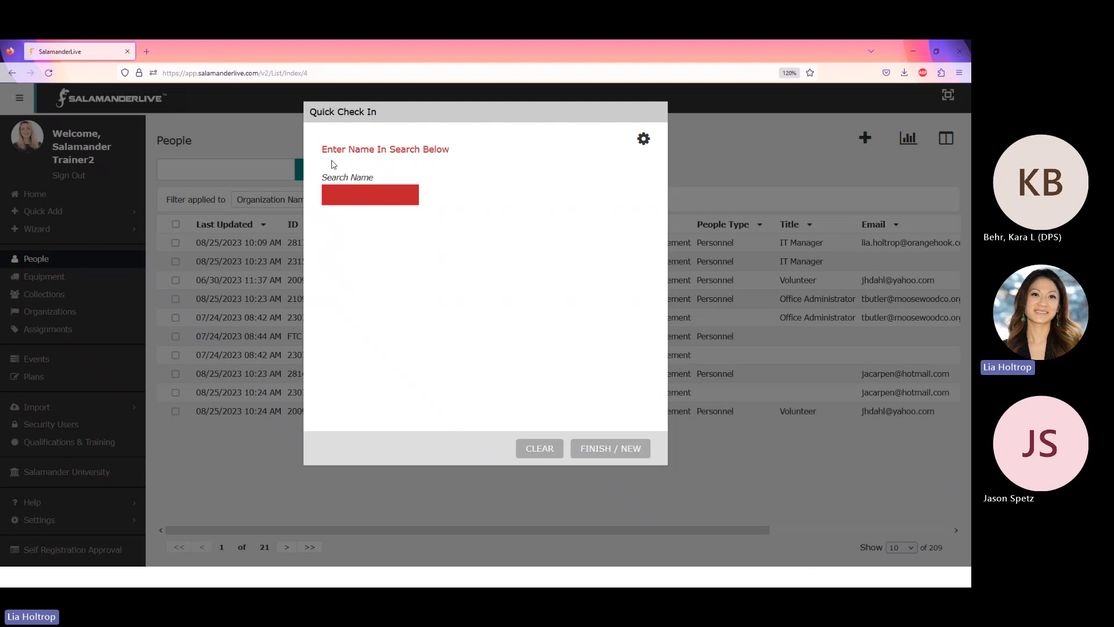
Configure Quick Check In to check people into Regional Meeting as Checked In with badge printing enabled.
left_click(643, 139)
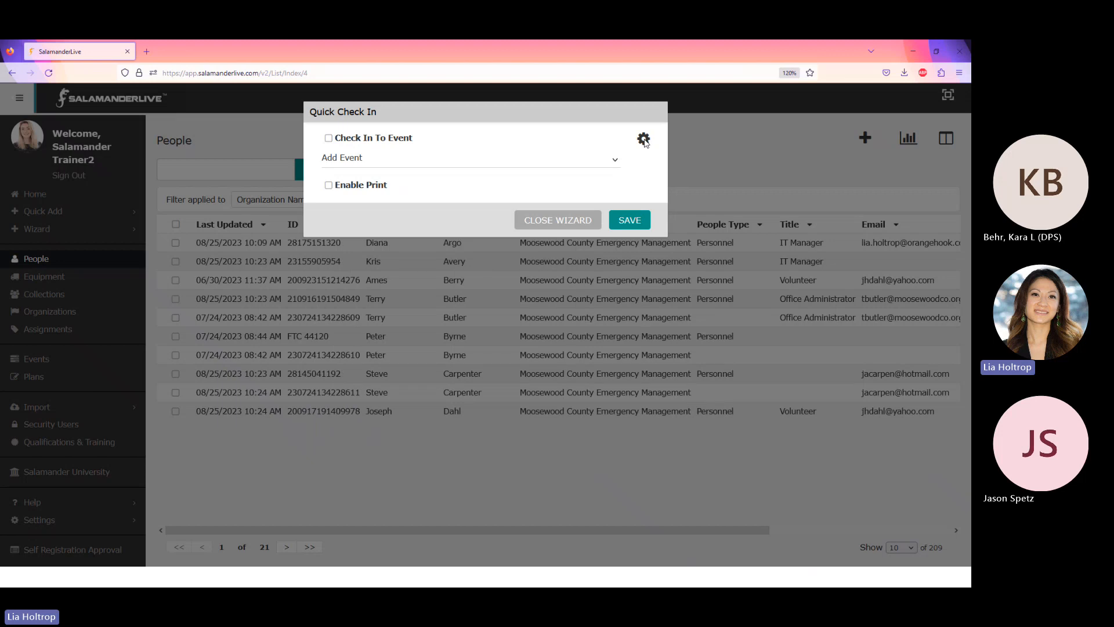
left_click(329, 140)
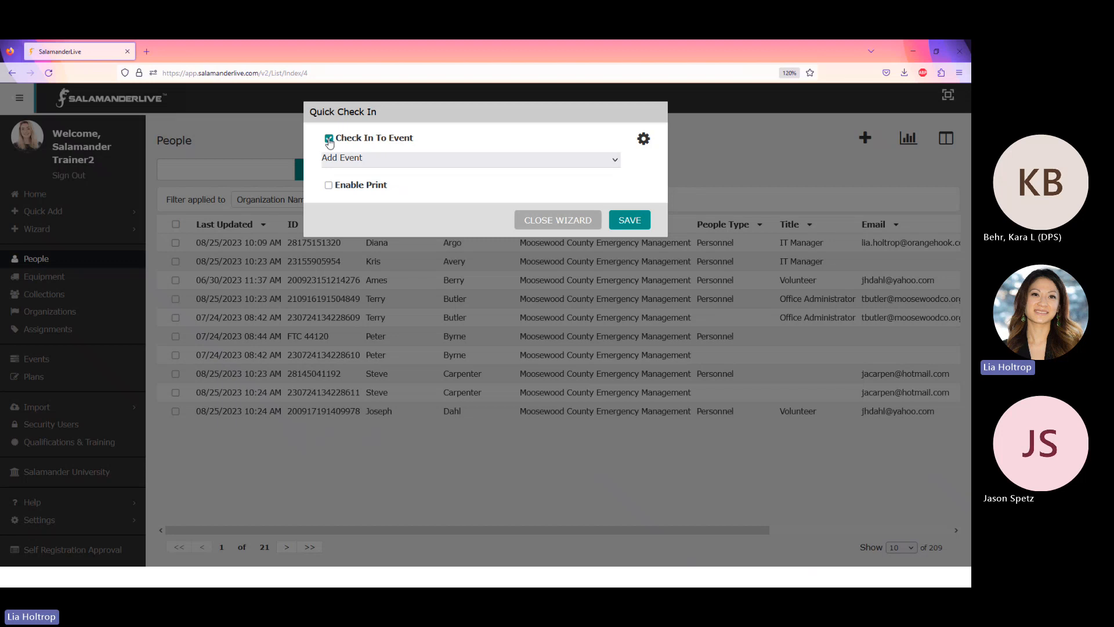
left_click(614, 163)
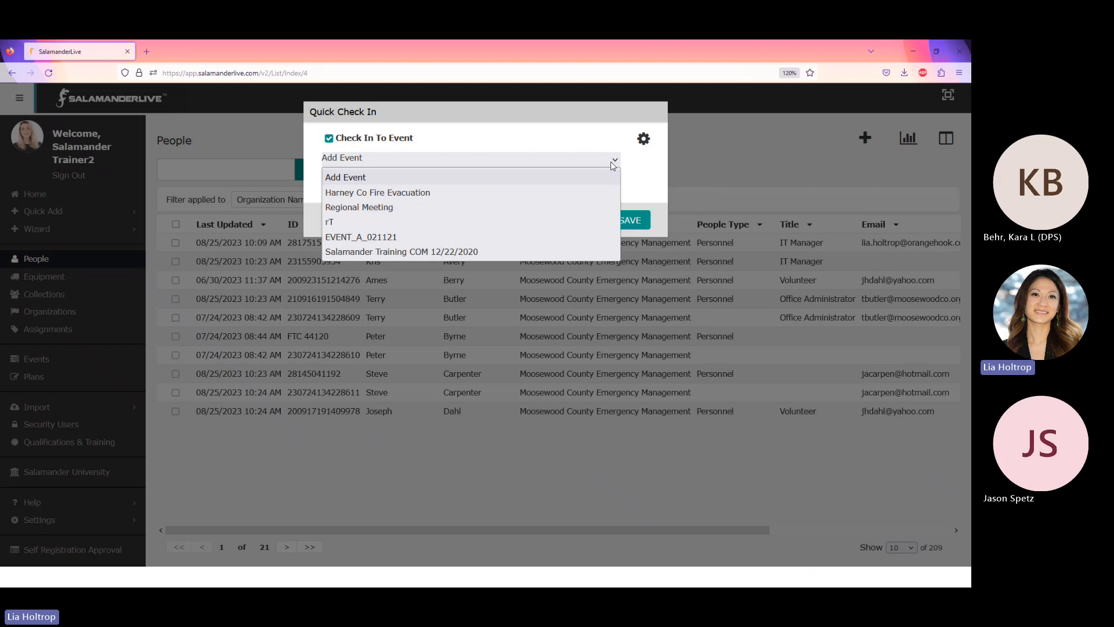
left_click(349, 213)
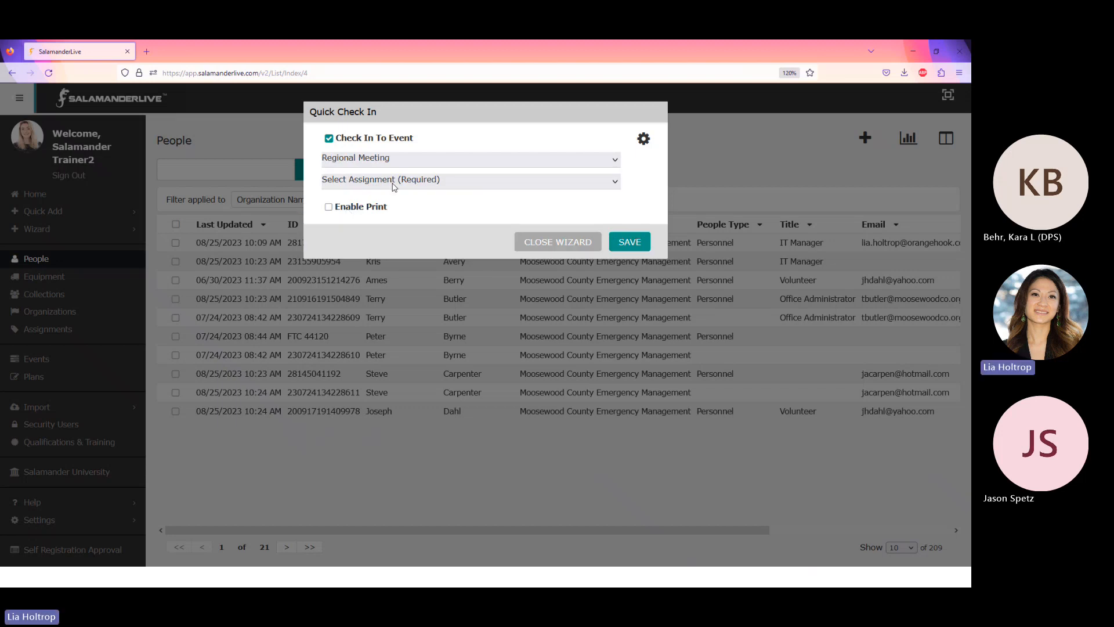
left_click(501, 182)
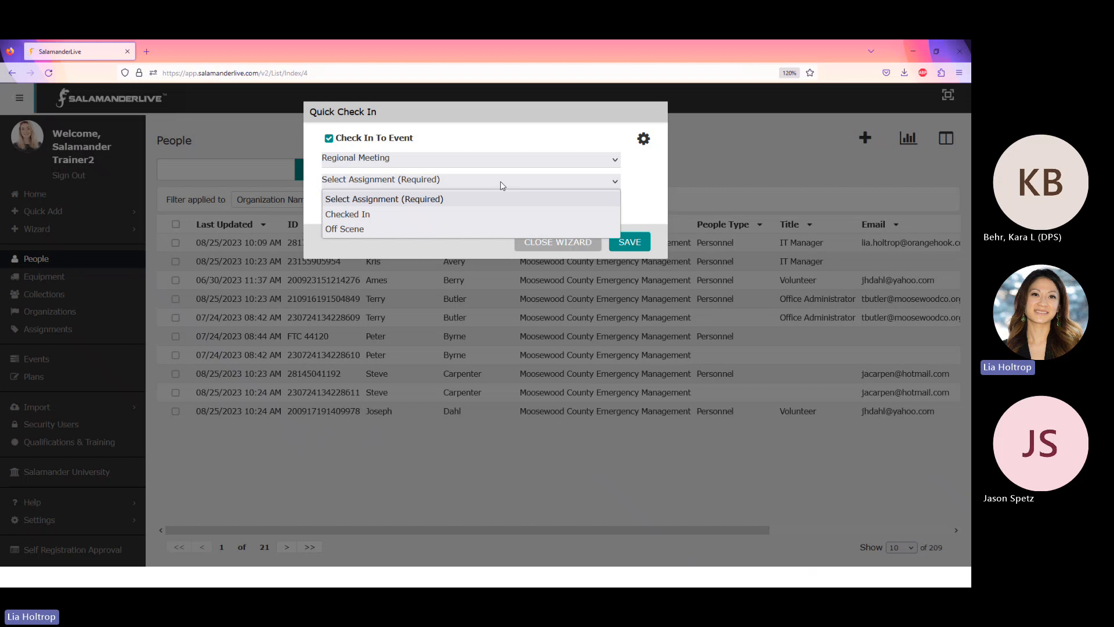
left_click(351, 218)
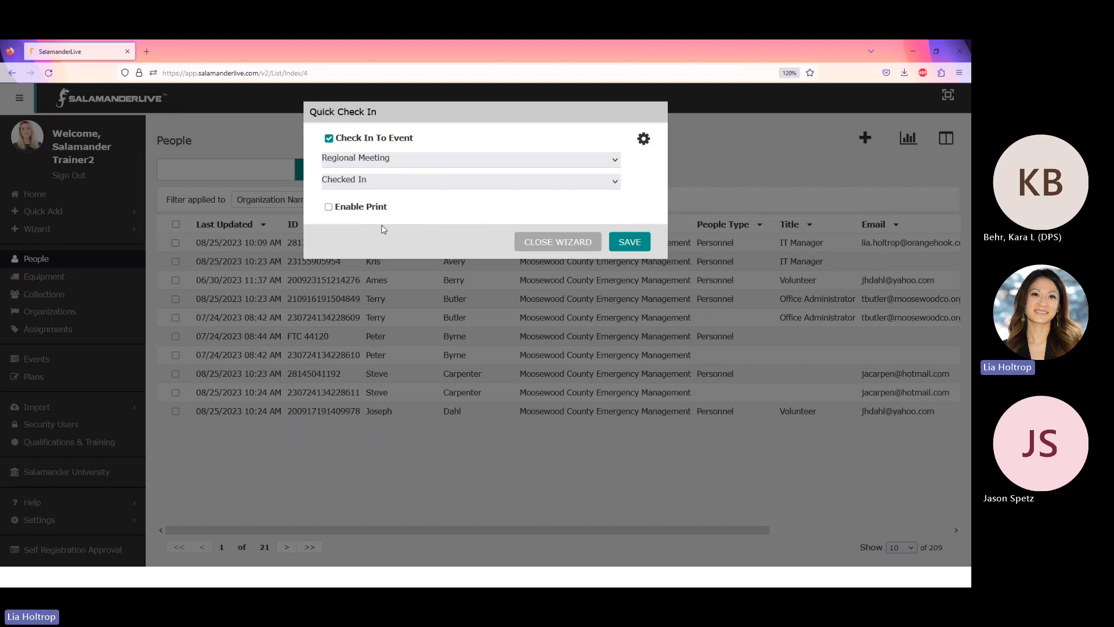
left_click(329, 208)
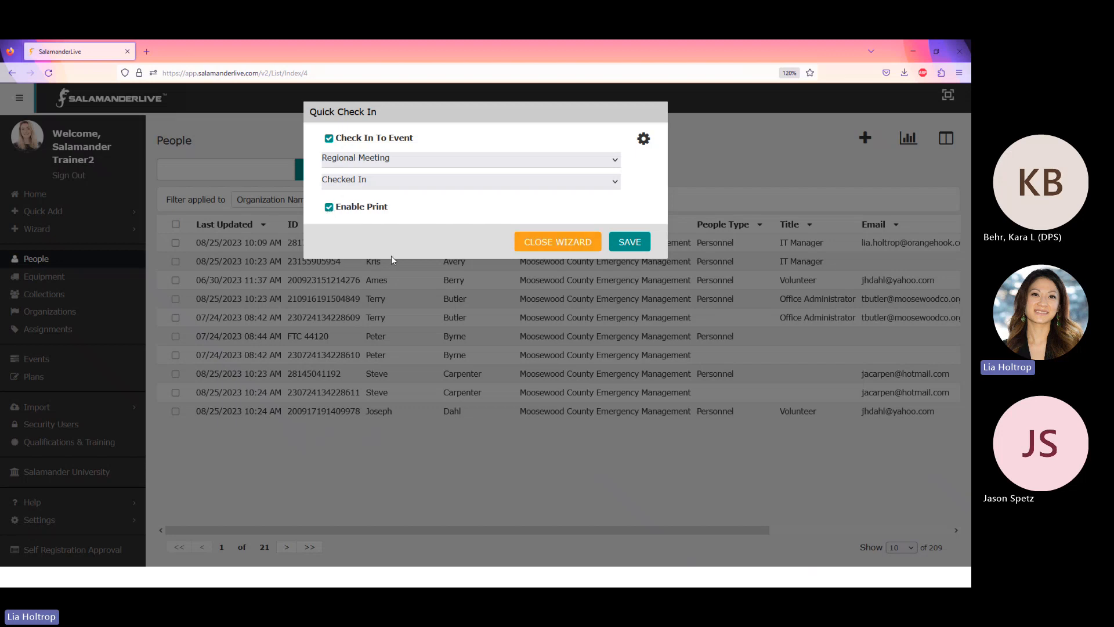
left_click(633, 244)
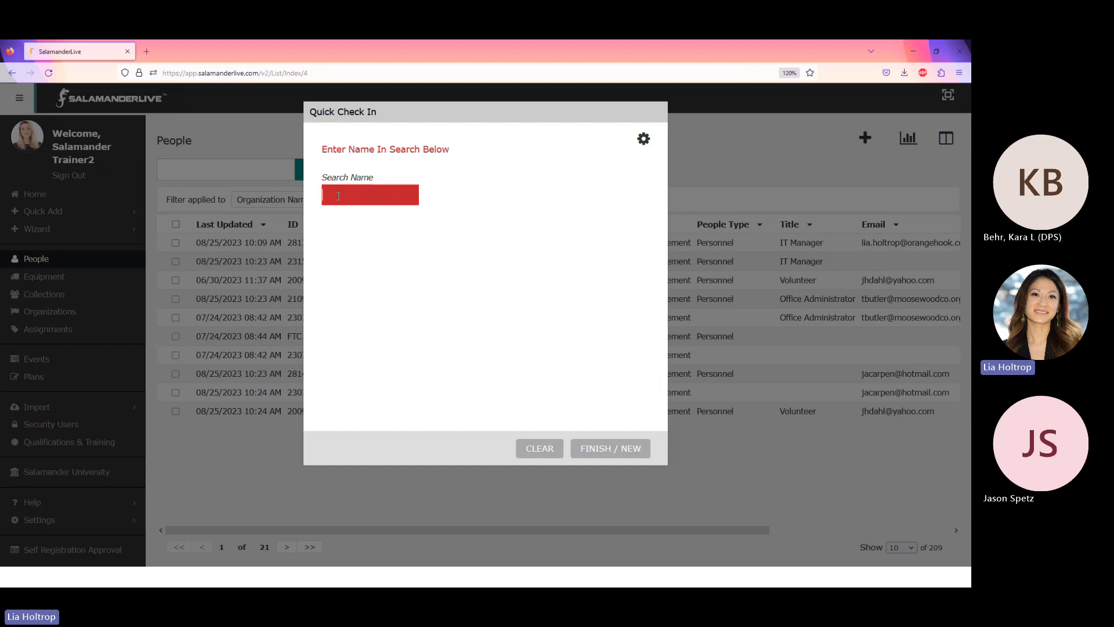
Find the person by surname, verify their birthday, and finish their check-in.
type("bea")
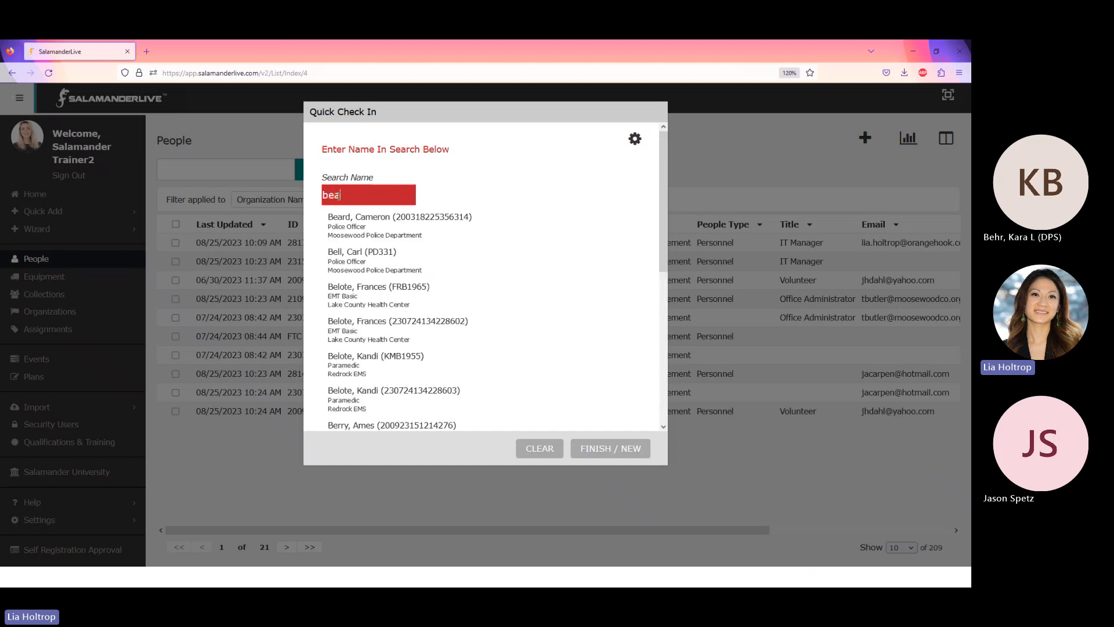
type("rd")
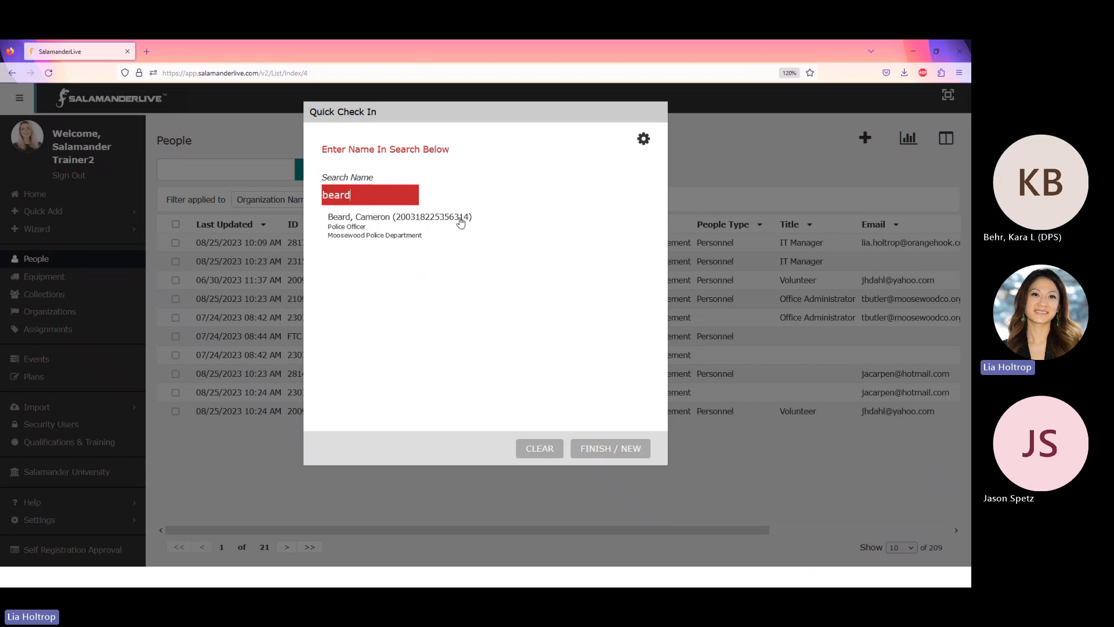
left_click(366, 225)
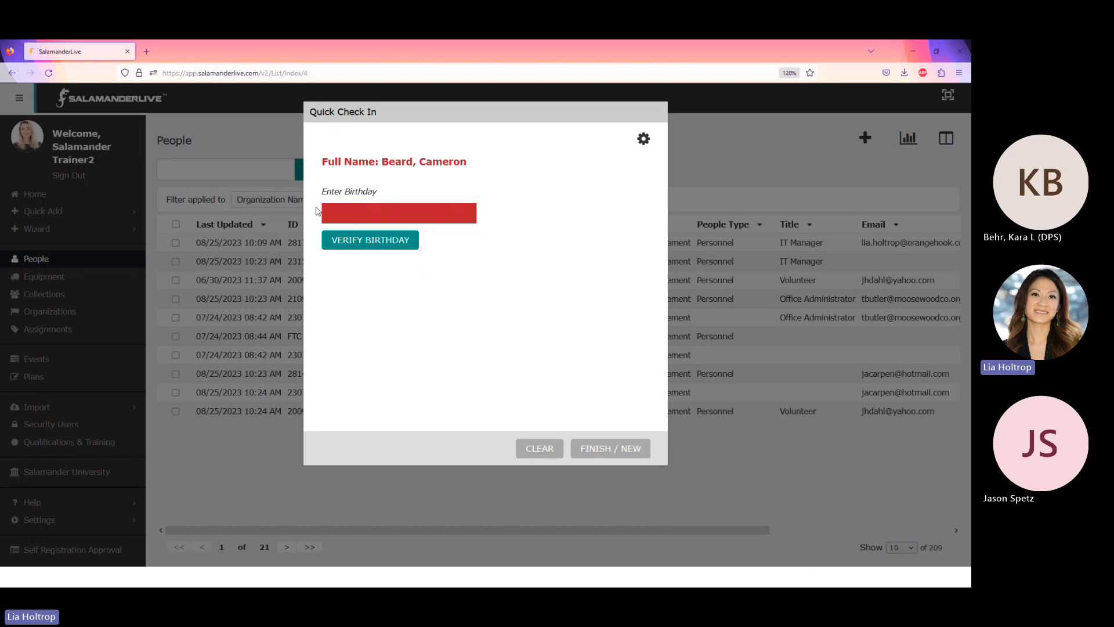
left_click(375, 210)
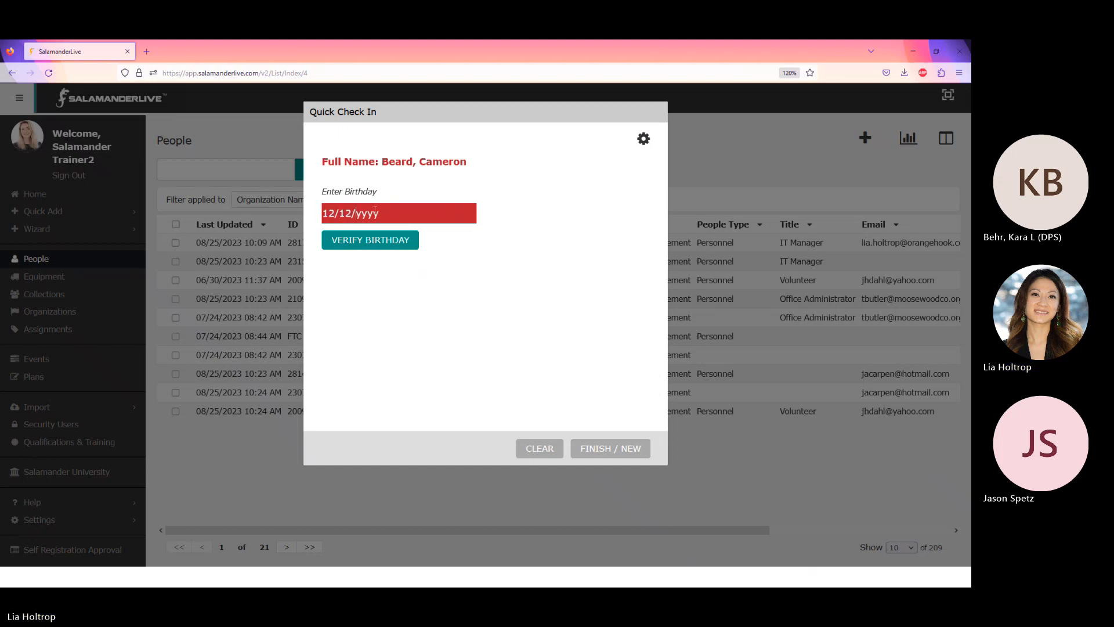
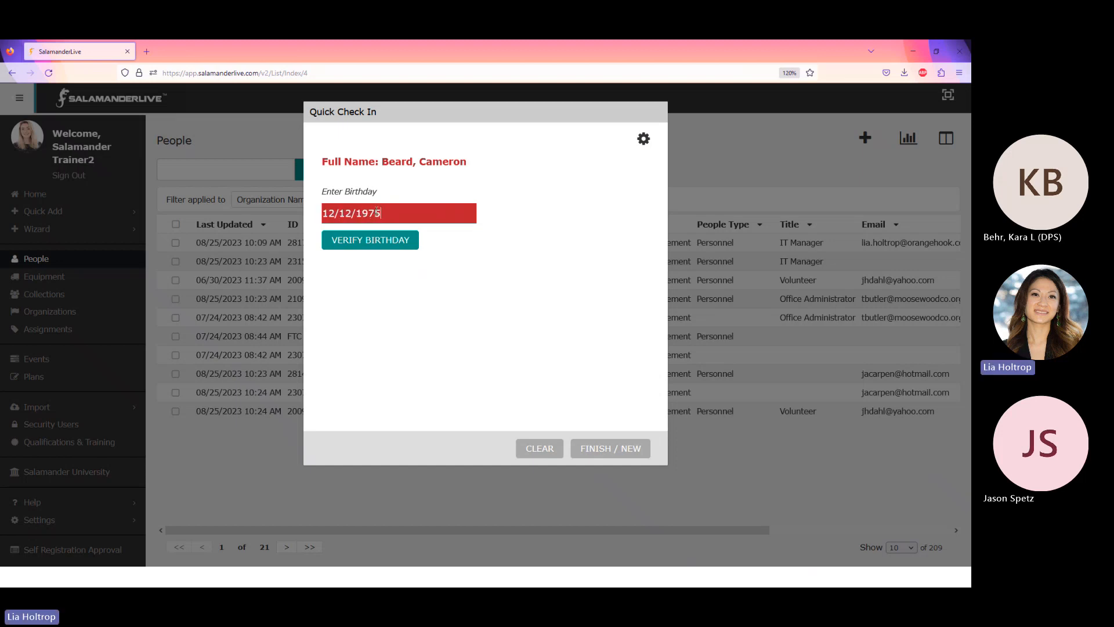
left_click(363, 246)
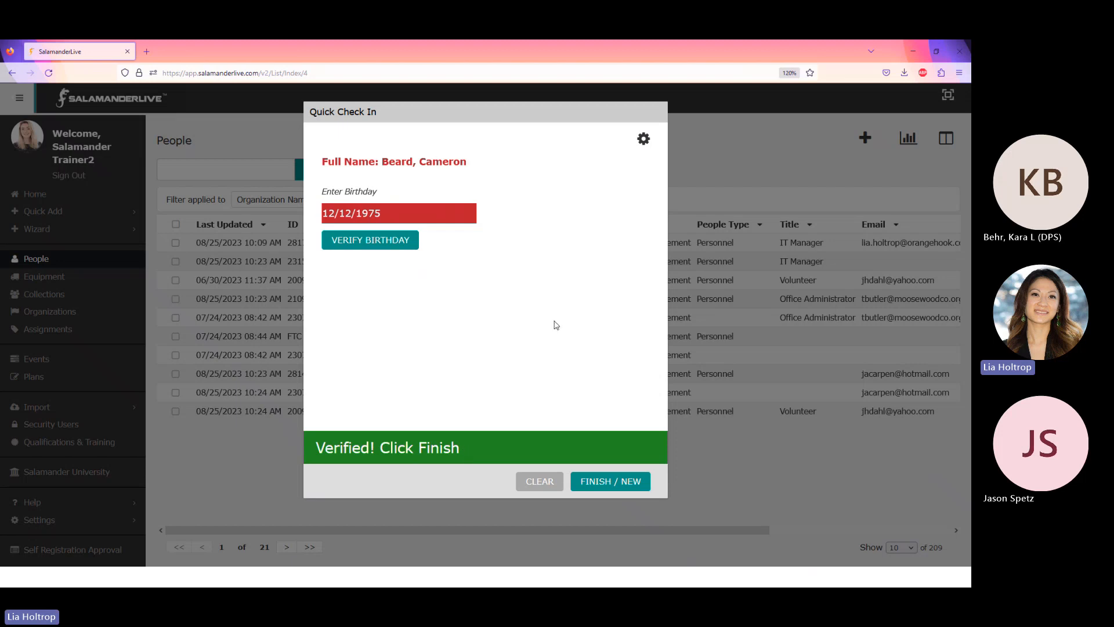
left_click(596, 486)
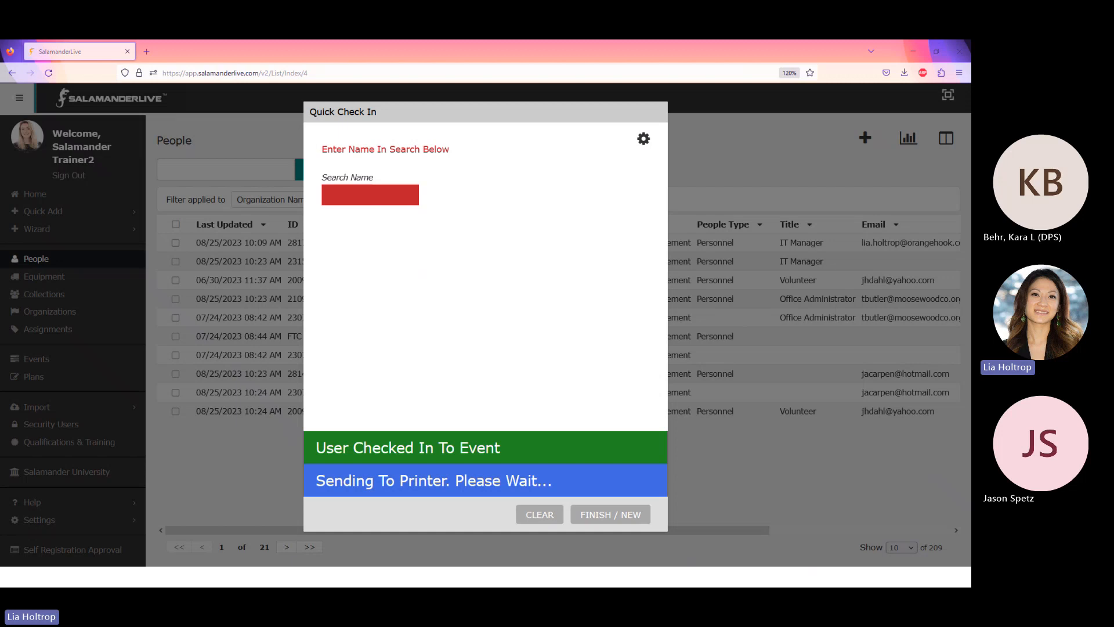
Print the badge to Microsoft Print to PDF with the R_Card_Law_Enforcement_No Med design.
left_click_drag(104, 185, 605, 193)
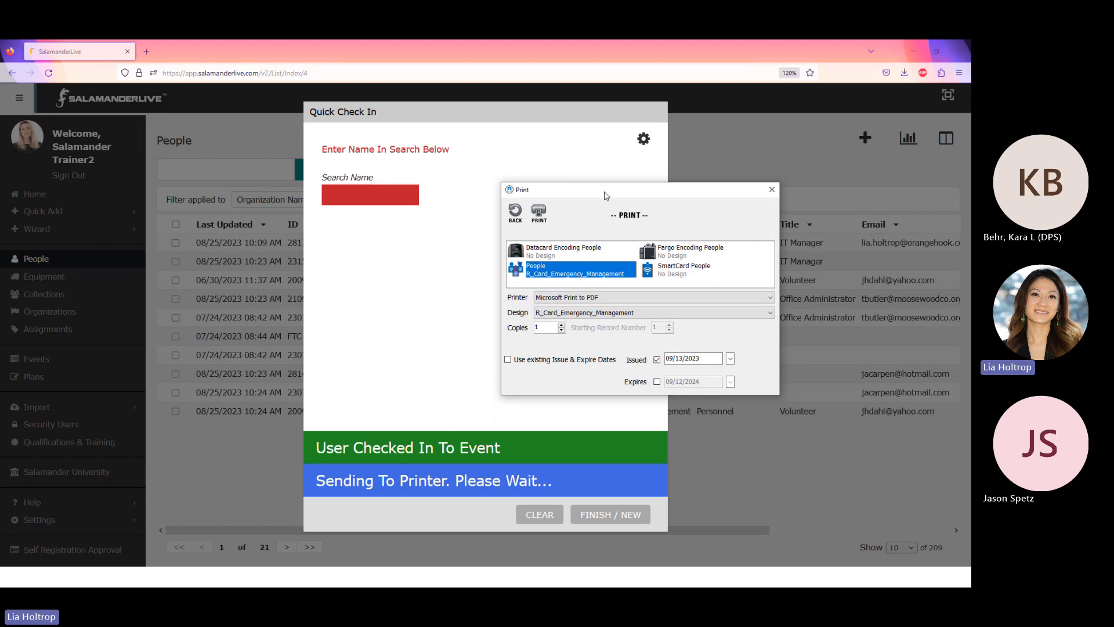
left_click_drag(606, 193, 583, 179)
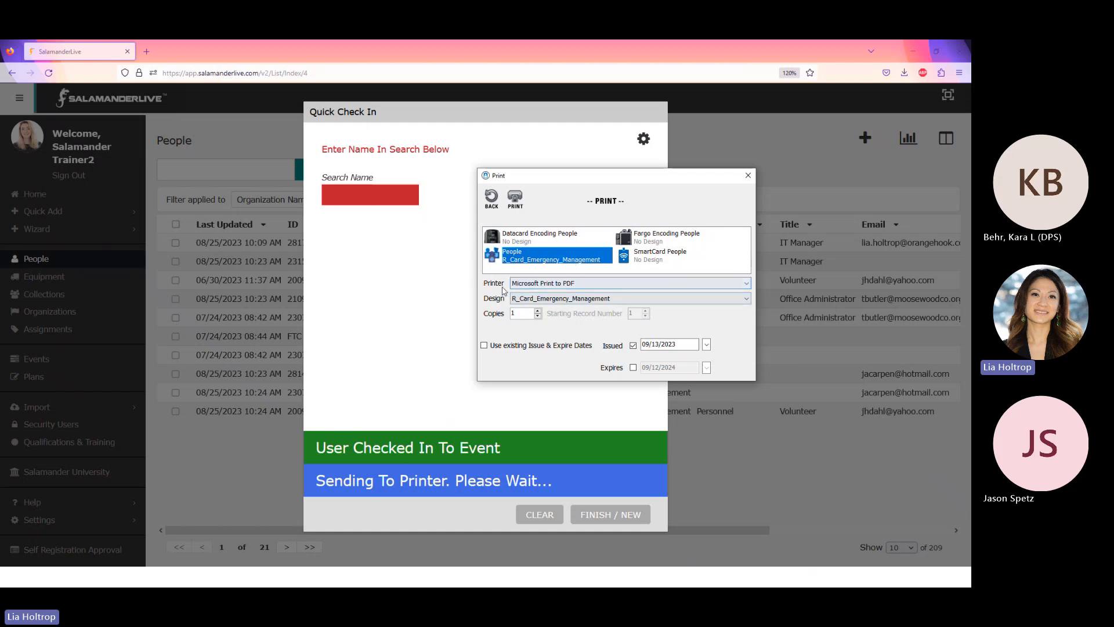
left_click(606, 284)
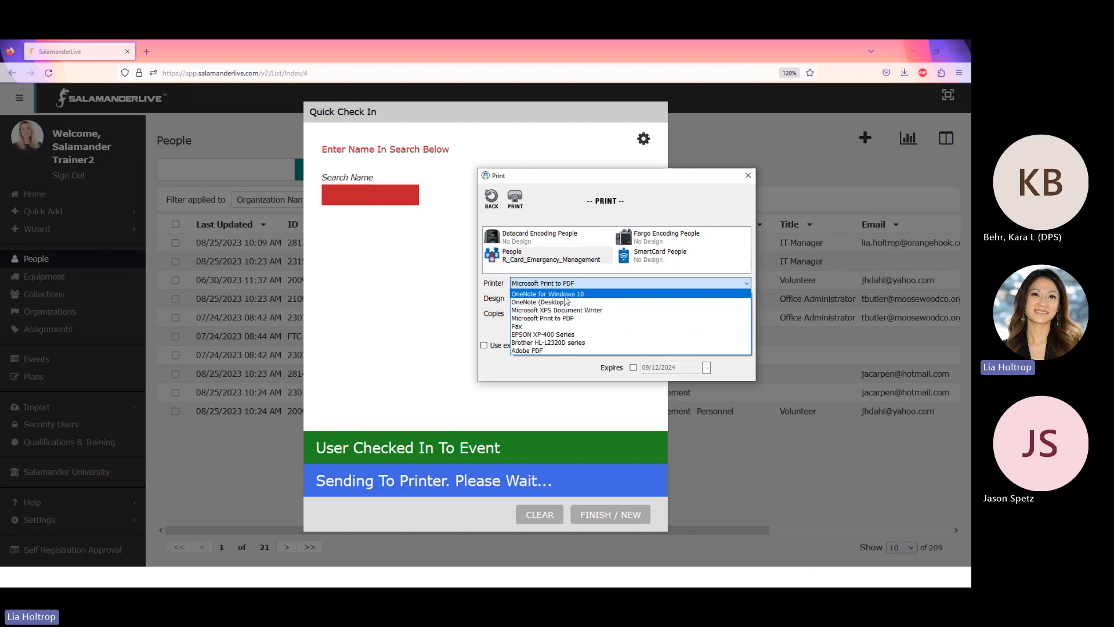
left_click(528, 318)
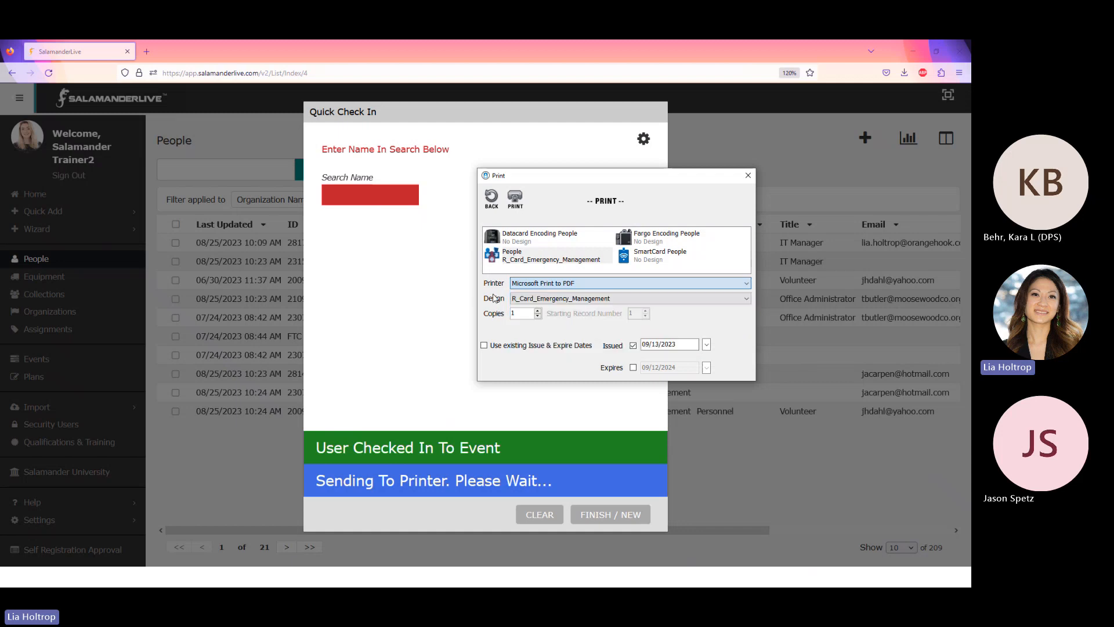
left_click(571, 303)
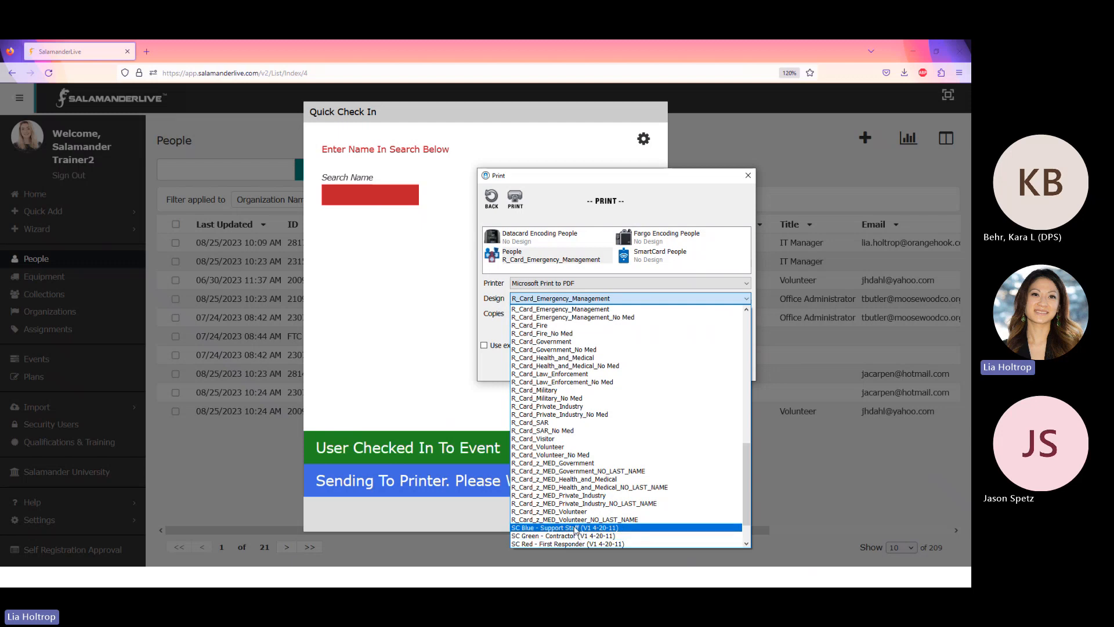
scroll(540, 455, "up", 5)
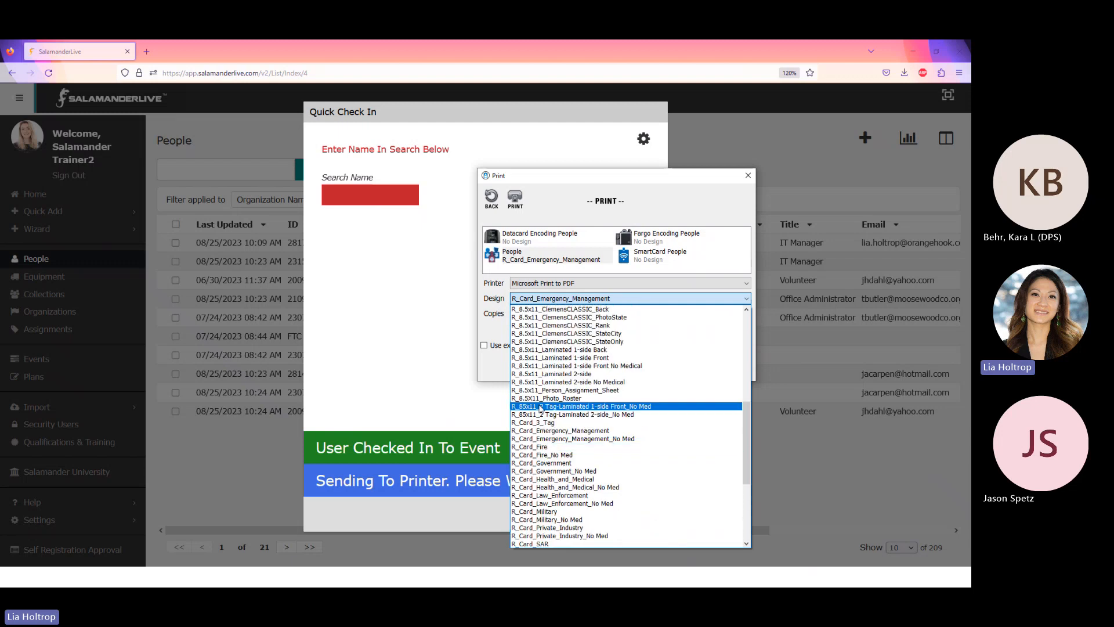
scroll(545, 434, "down", 1)
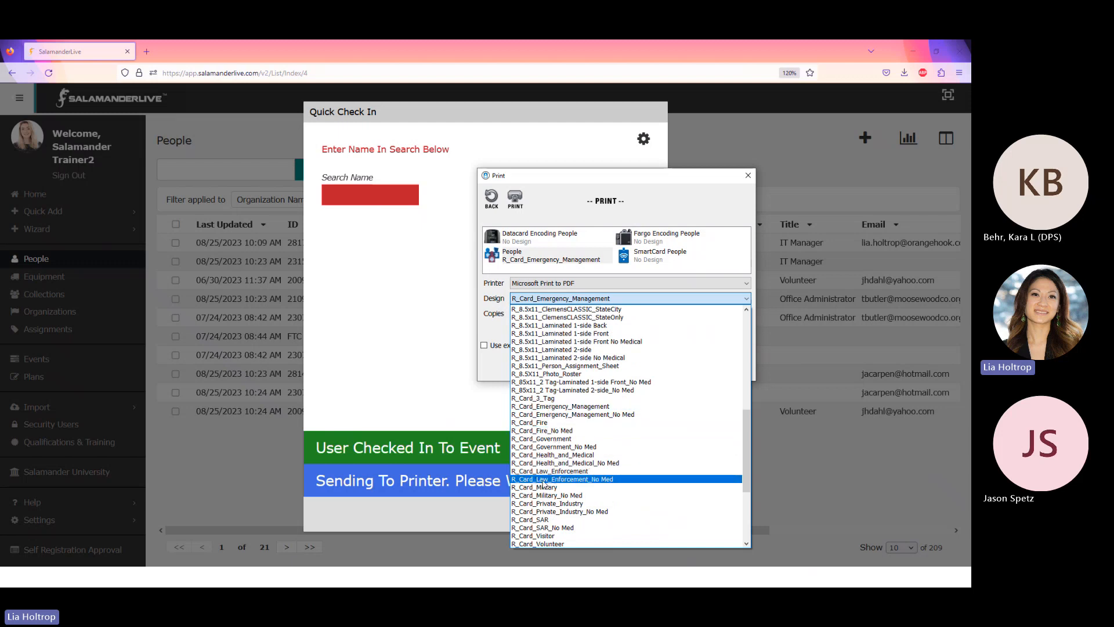
left_click(543, 479)
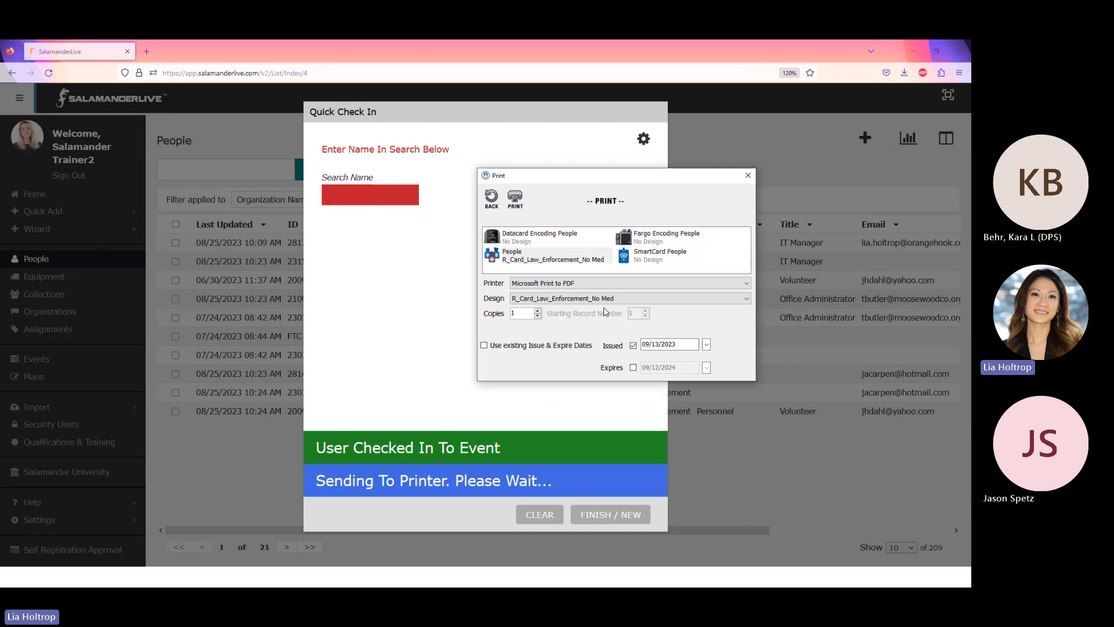
left_click(644, 345)
Save the badge print output as a PDF file.
left_click(514, 200)
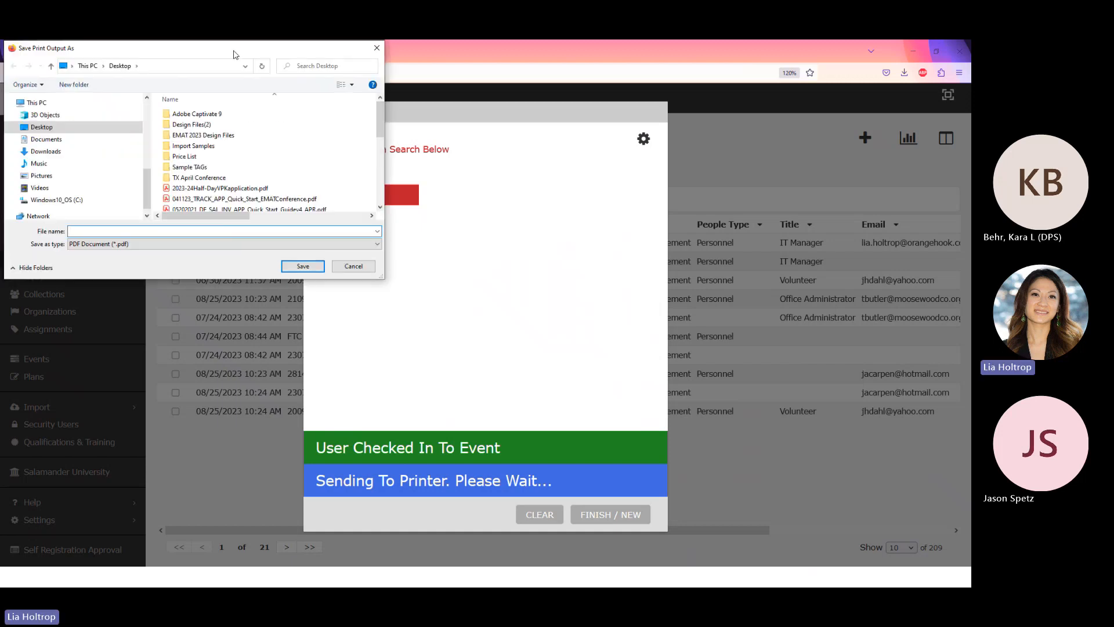
left_click_drag(233, 51, 0, 50)
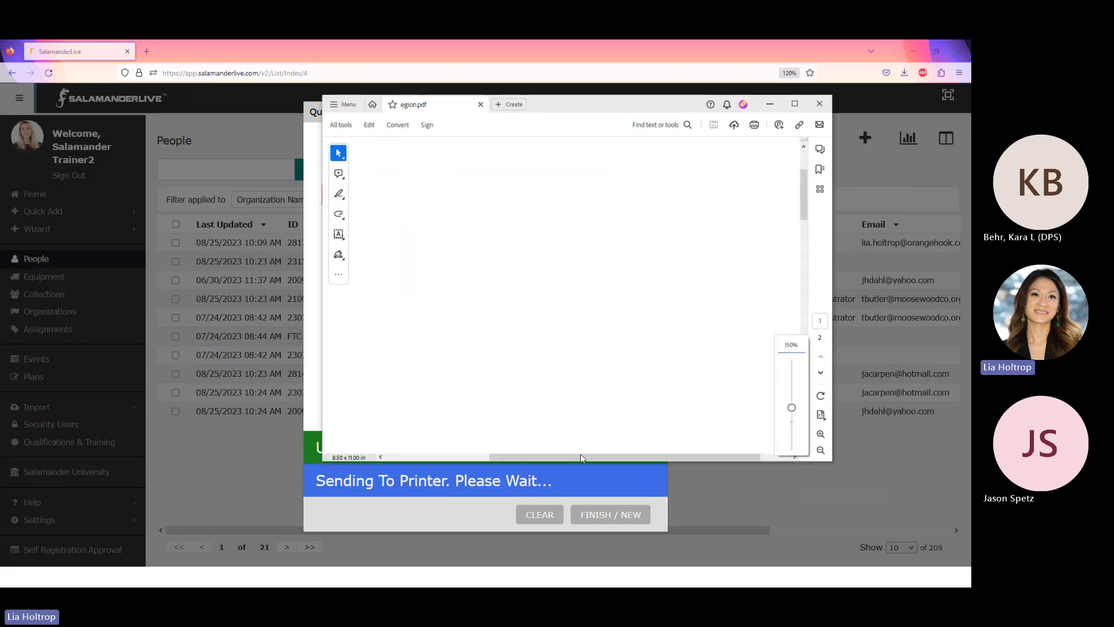
Scroll to the top of the badge PDF to review the Moosewood Police Department badge.
scroll(566, 314, "up", 2)
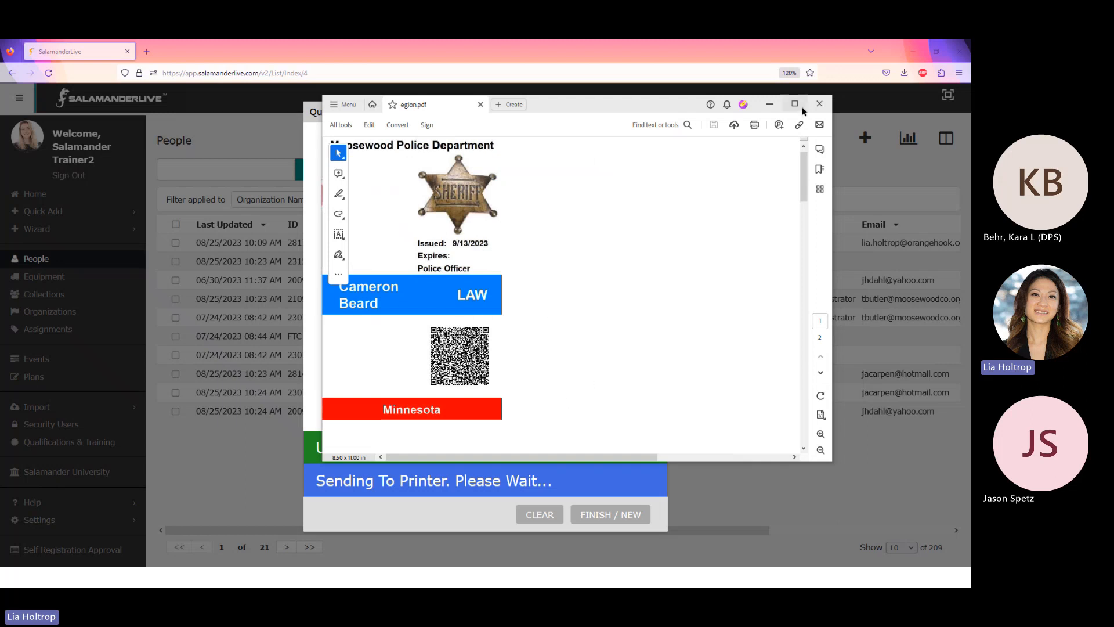
Minimize the Acrobat badge viewer to return to the Quick Check In dialog.
left_click(769, 105)
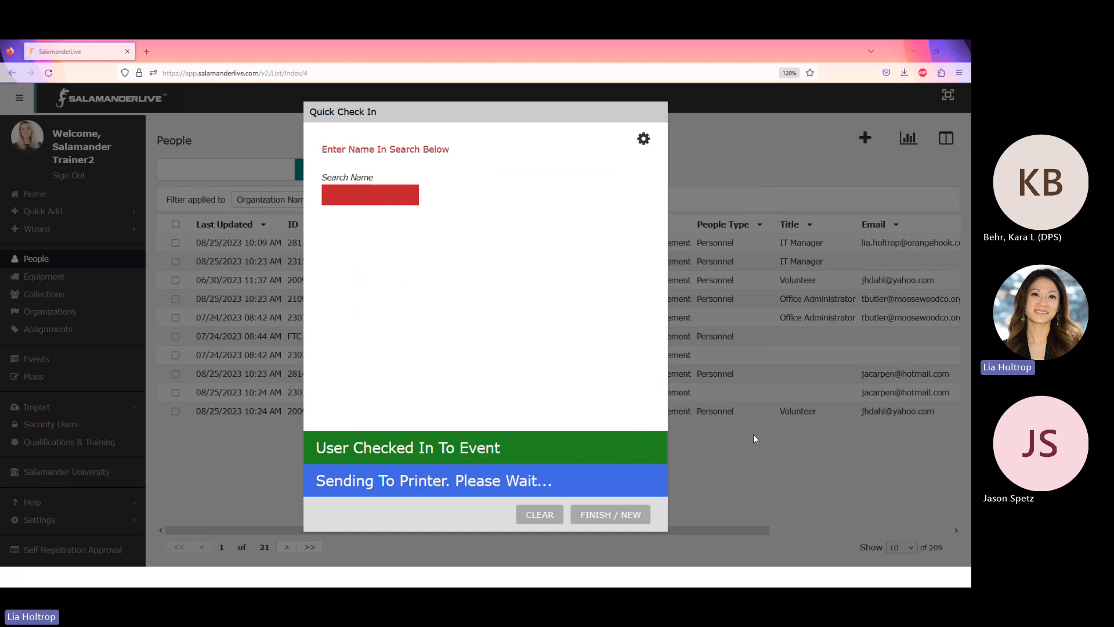
Search a last name, pick the second result, and try verifying their entered birthday.
type("butler")
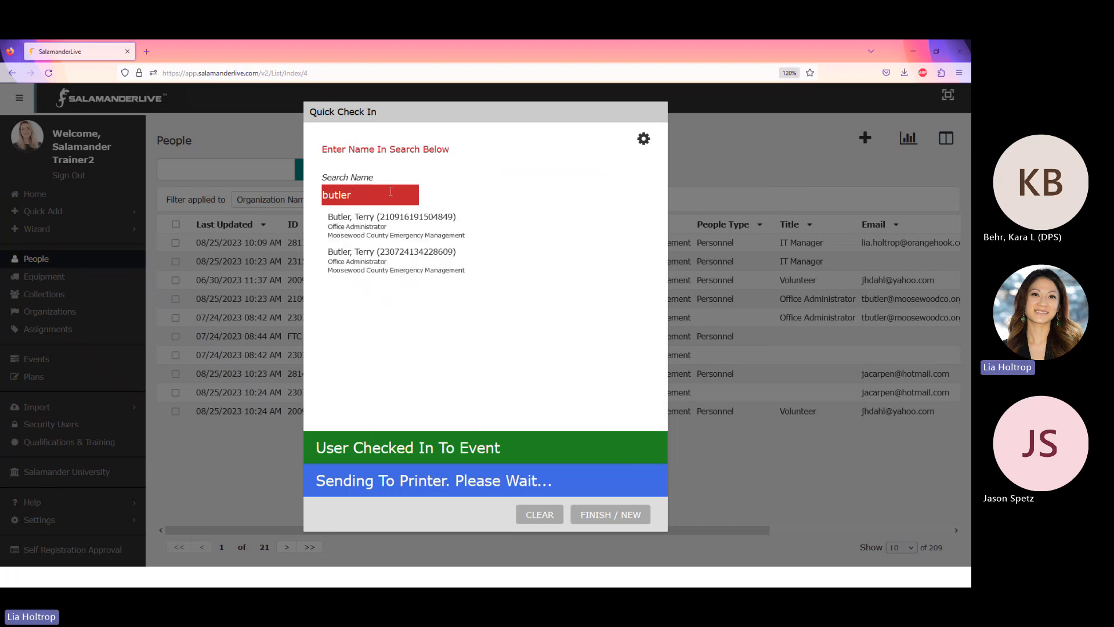
left_click(367, 267)
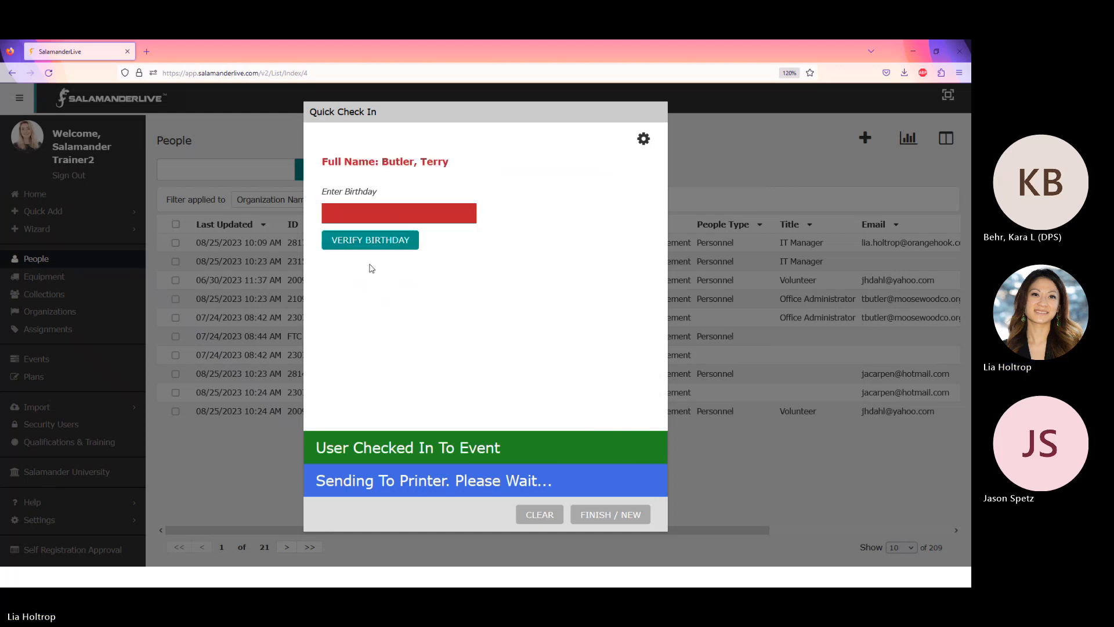
left_click(366, 213)
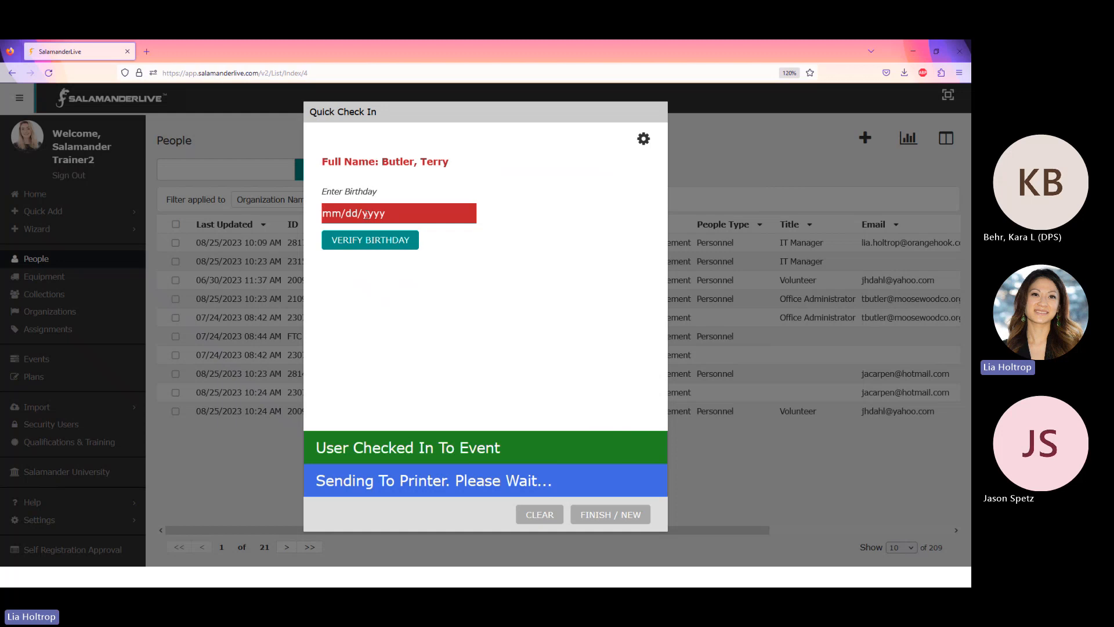
type("01011970")
left_click(368, 248)
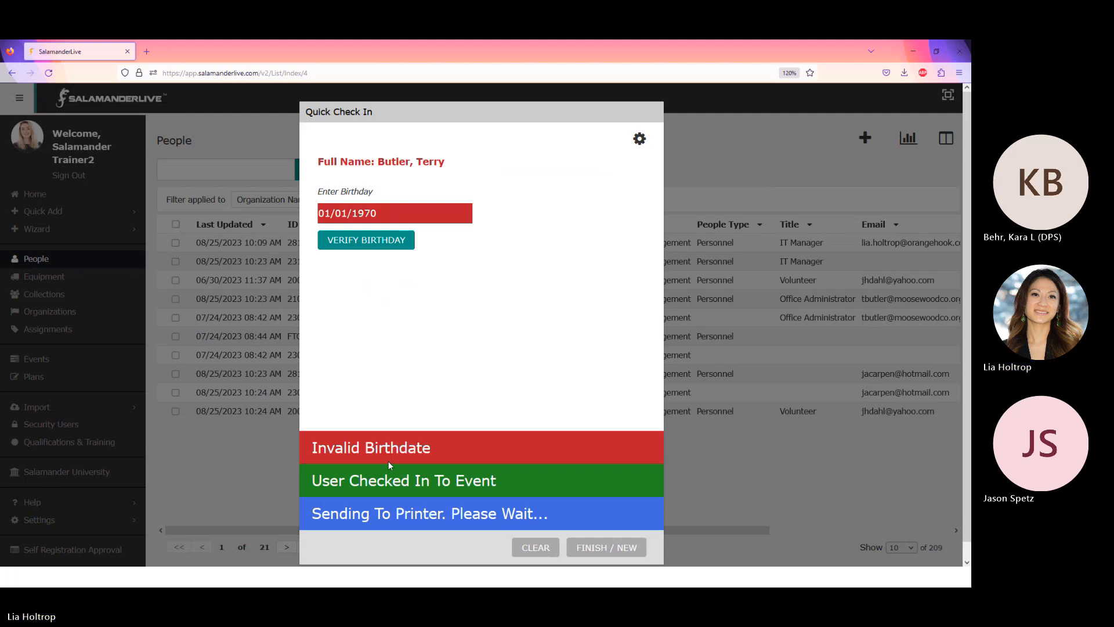
Clear the Quick Check In form after the rejected birthdate.
left_click(548, 551)
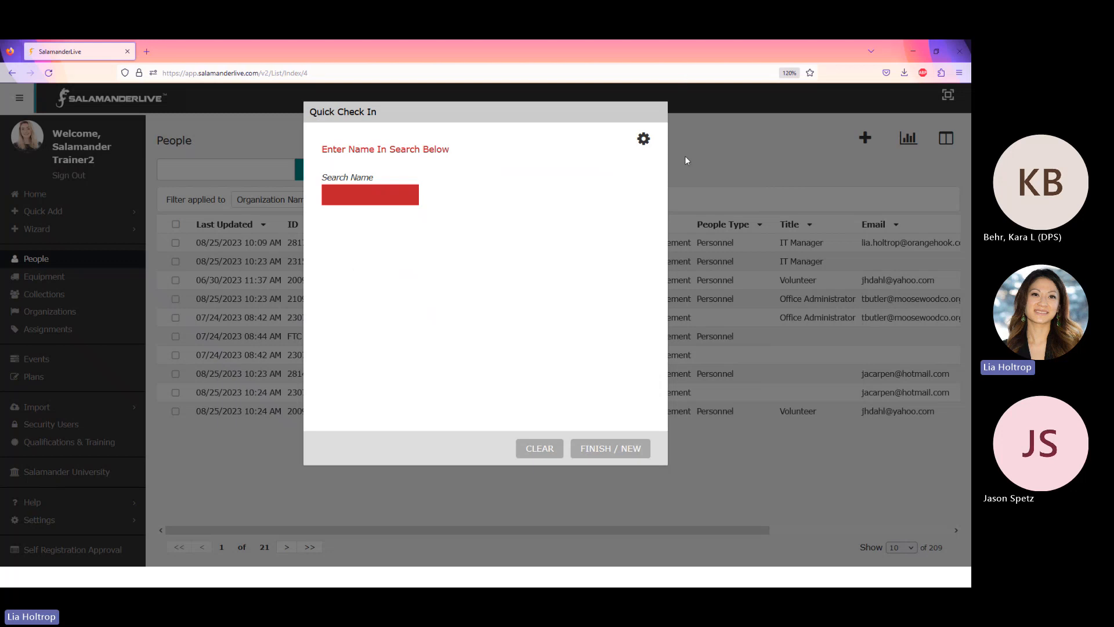
Save the Quick Check In settings unchanged, then reopen them to confirm Regional Meeting as Checked In.
left_click(643, 139)
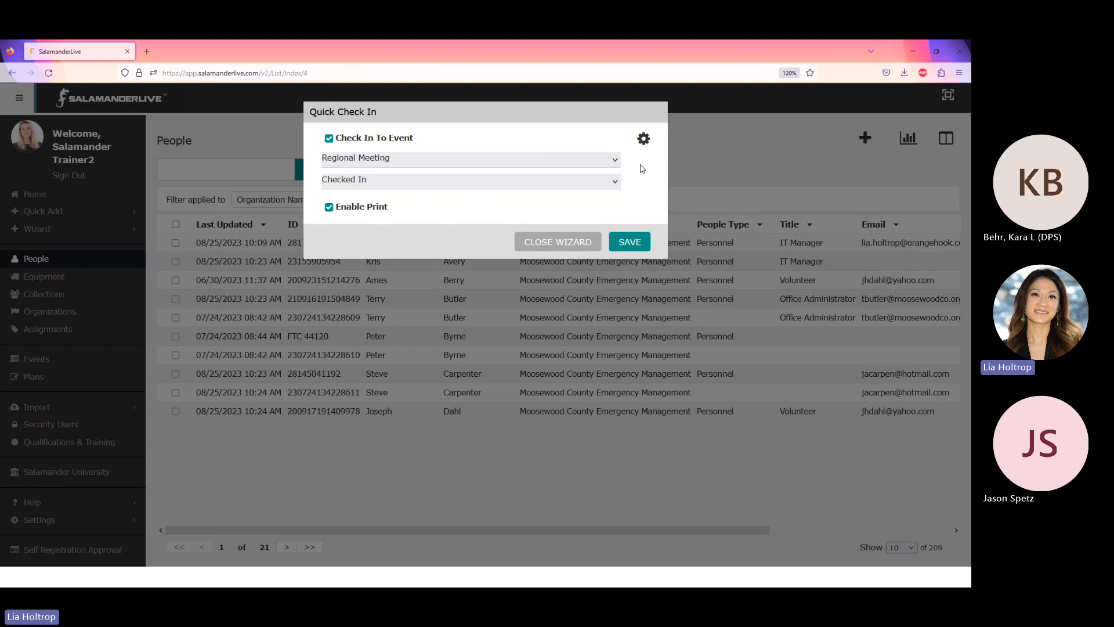
left_click(633, 243)
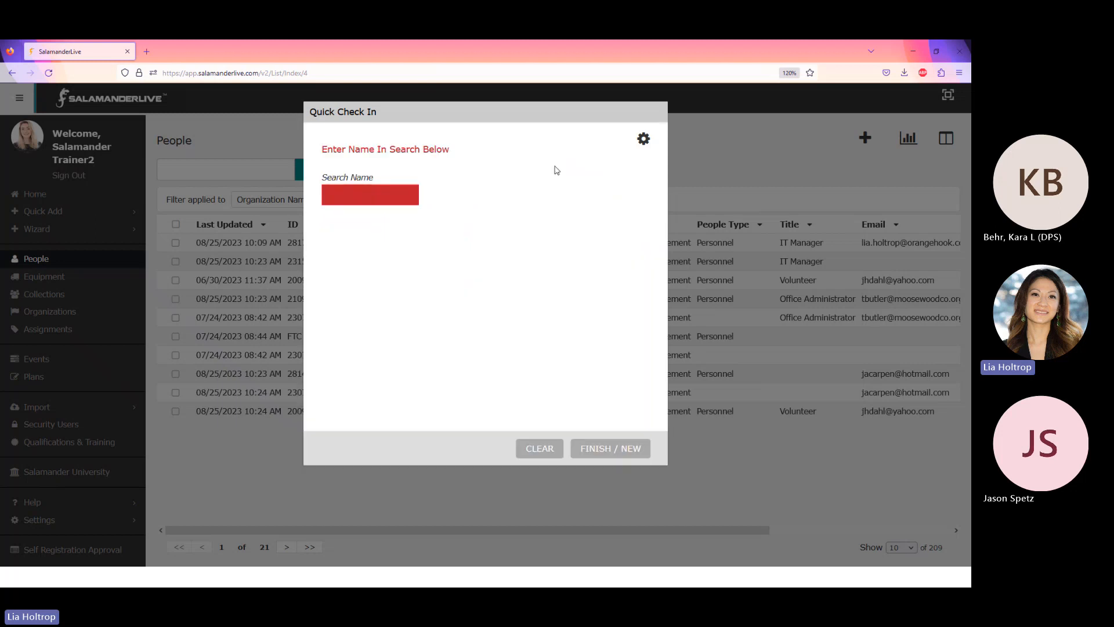
left_click(643, 139)
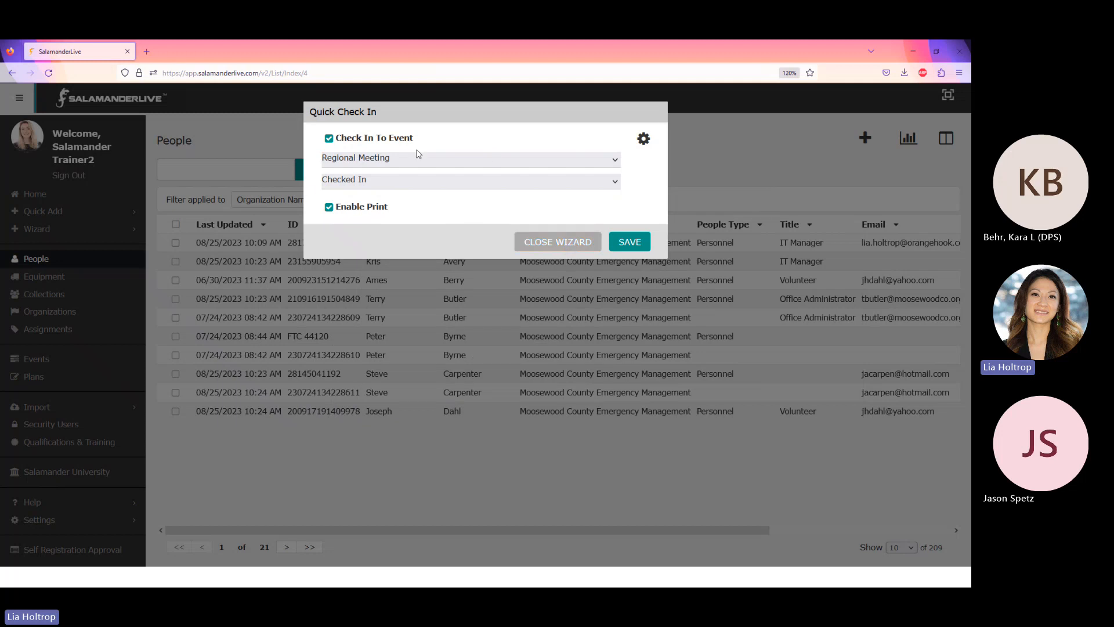
Restart the Quick Check In wizard and open its settings, now blank with printing off.
left_click(562, 246)
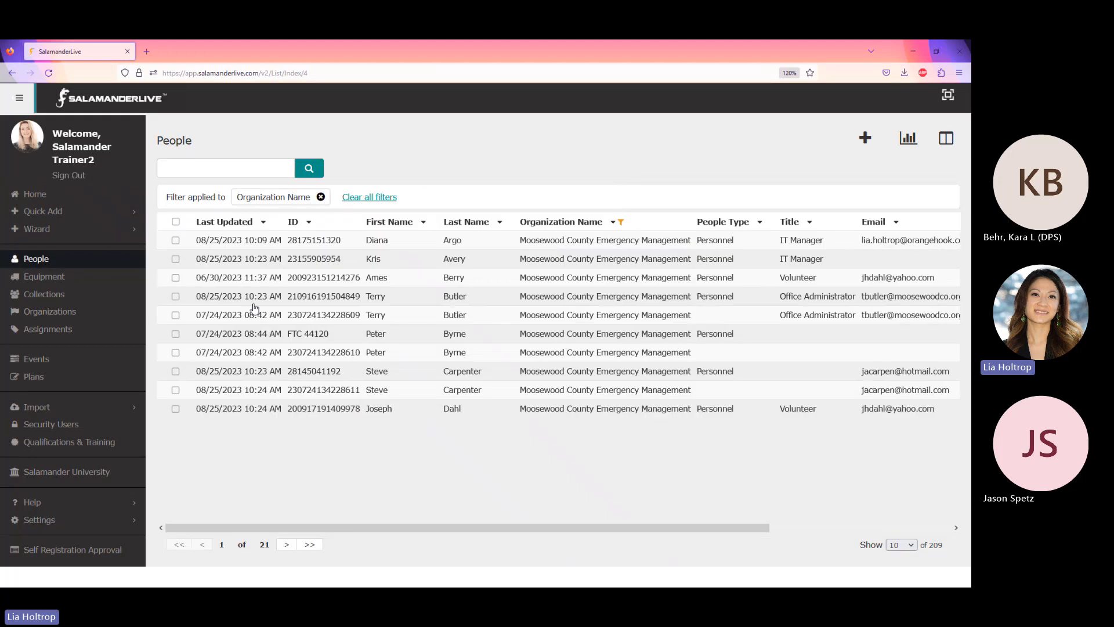
left_click(38, 230)
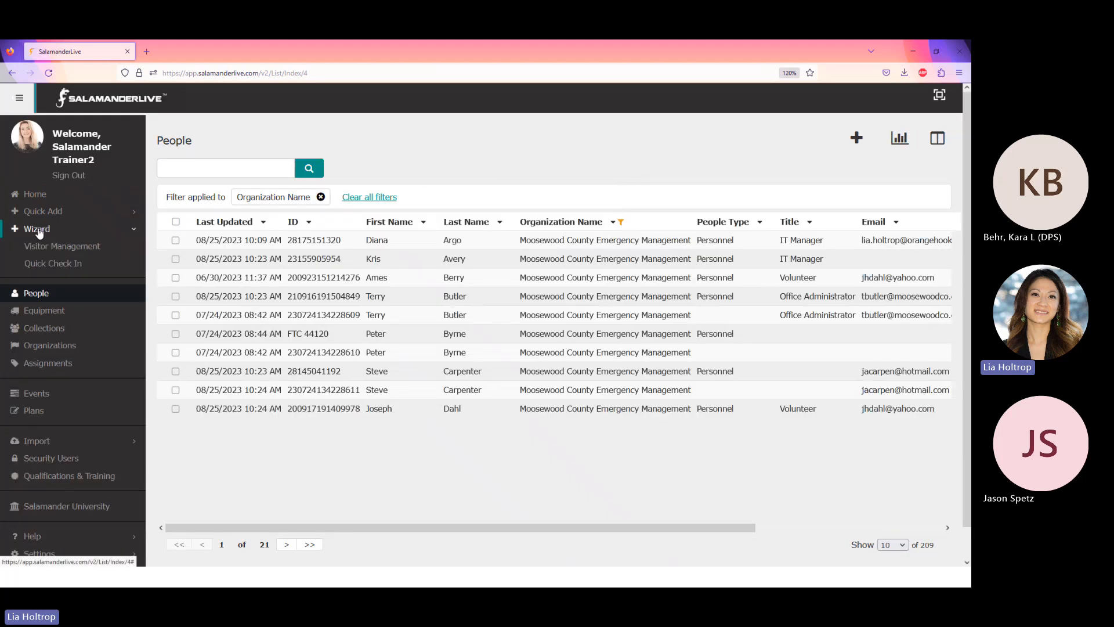
left_click(65, 265)
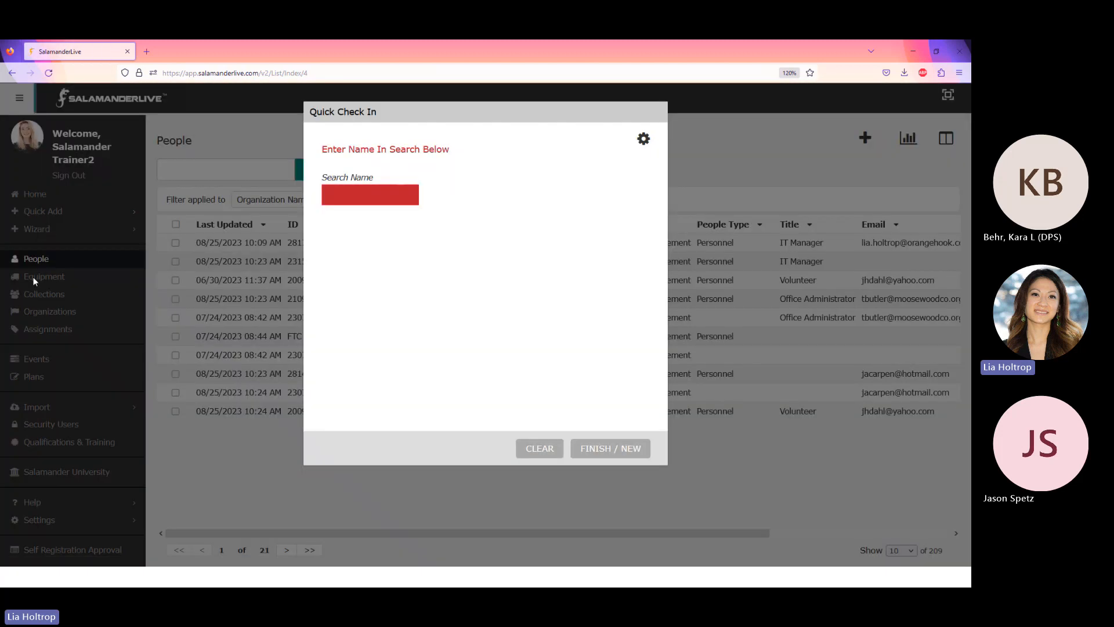
left_click(644, 139)
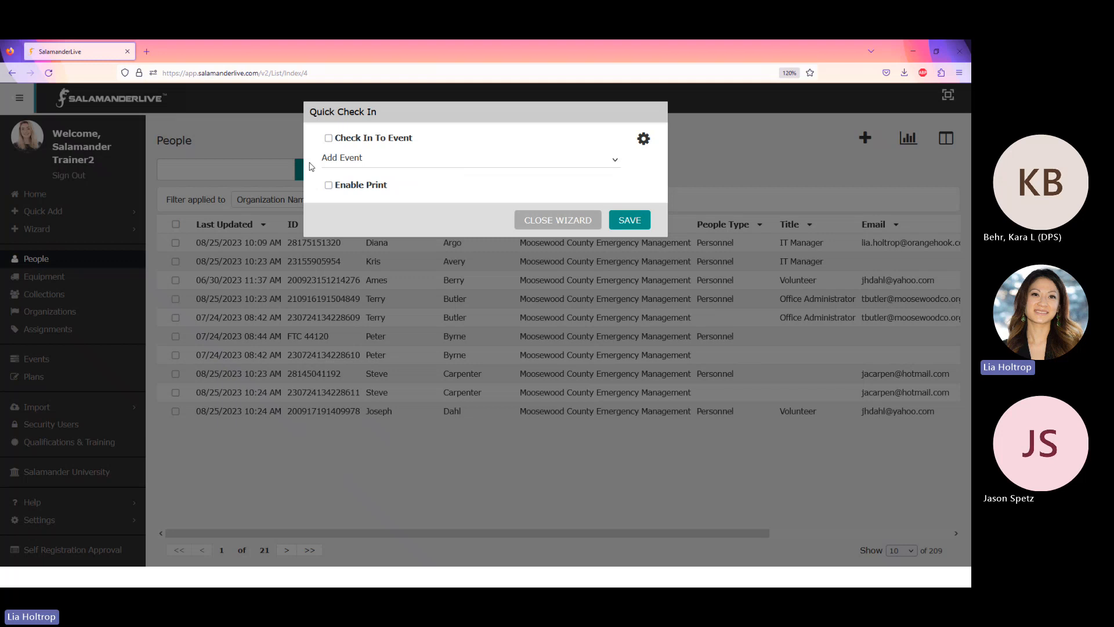
Set Quick Check In to check people in to Regional Meeting as Checked In, and save.
left_click(328, 138)
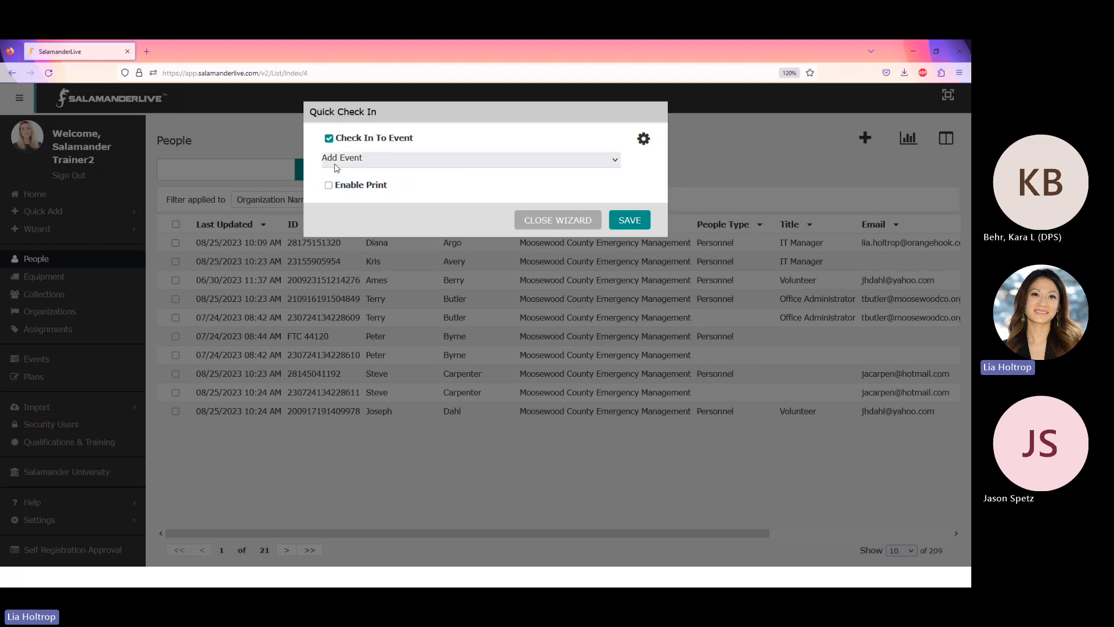
left_click(385, 163)
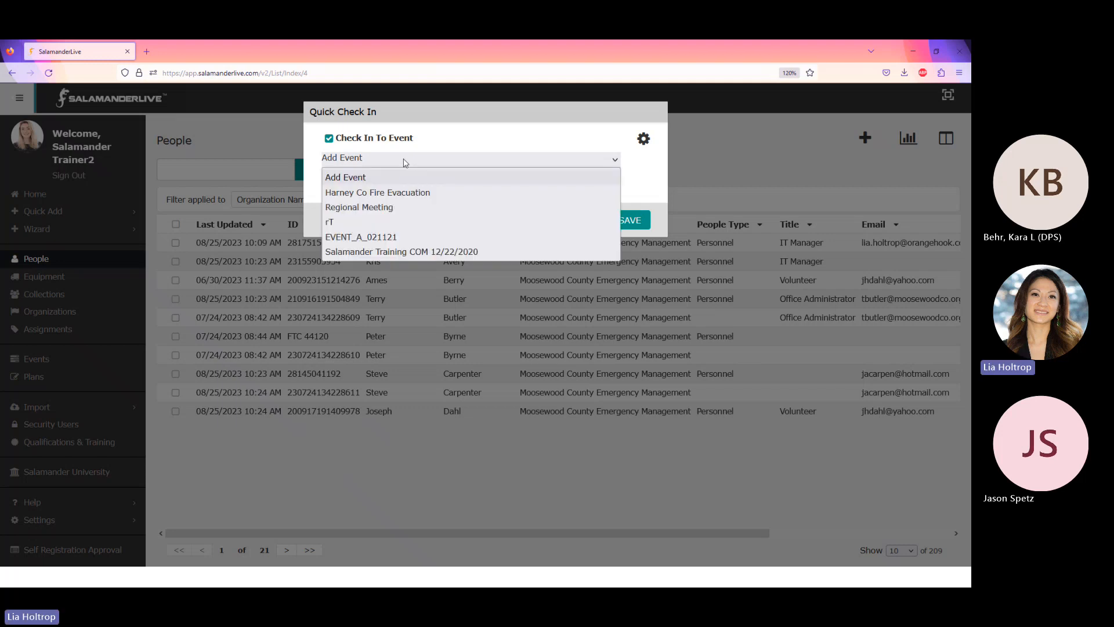
left_click(389, 207)
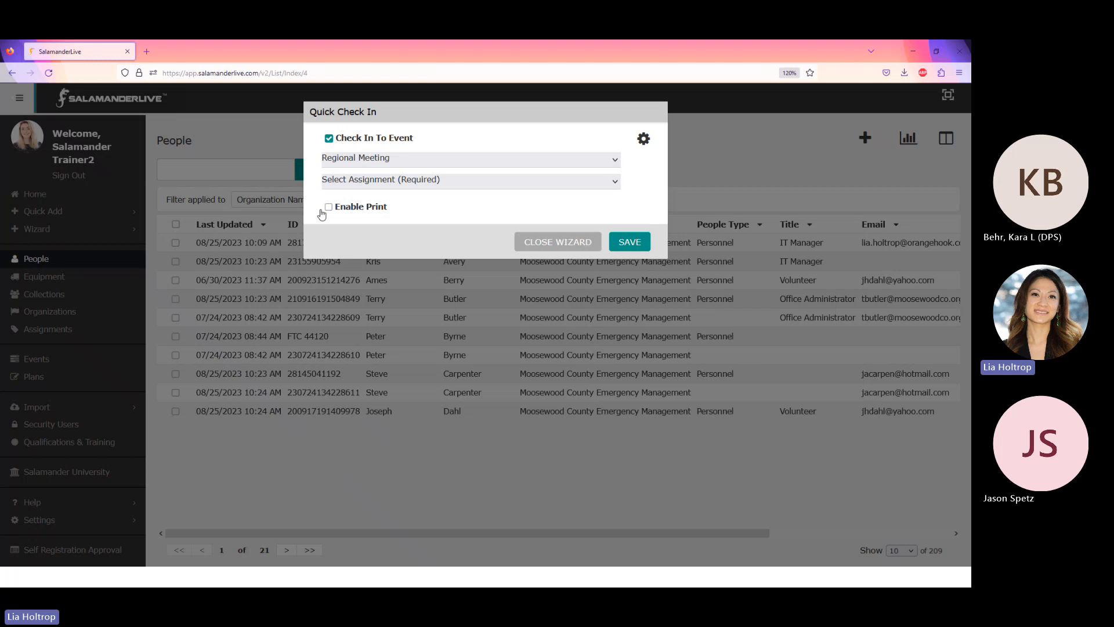
left_click(387, 180)
left_click(387, 210)
left_click(612, 243)
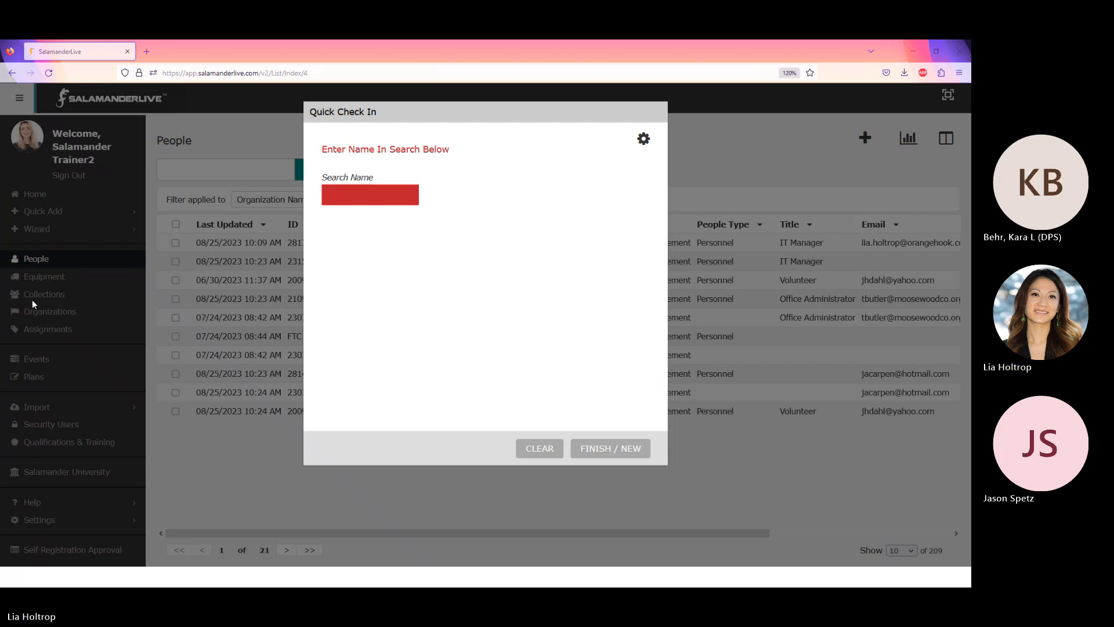
Close the Quick Check In wizard from its settings and go to the Events list.
left_click(643, 140)
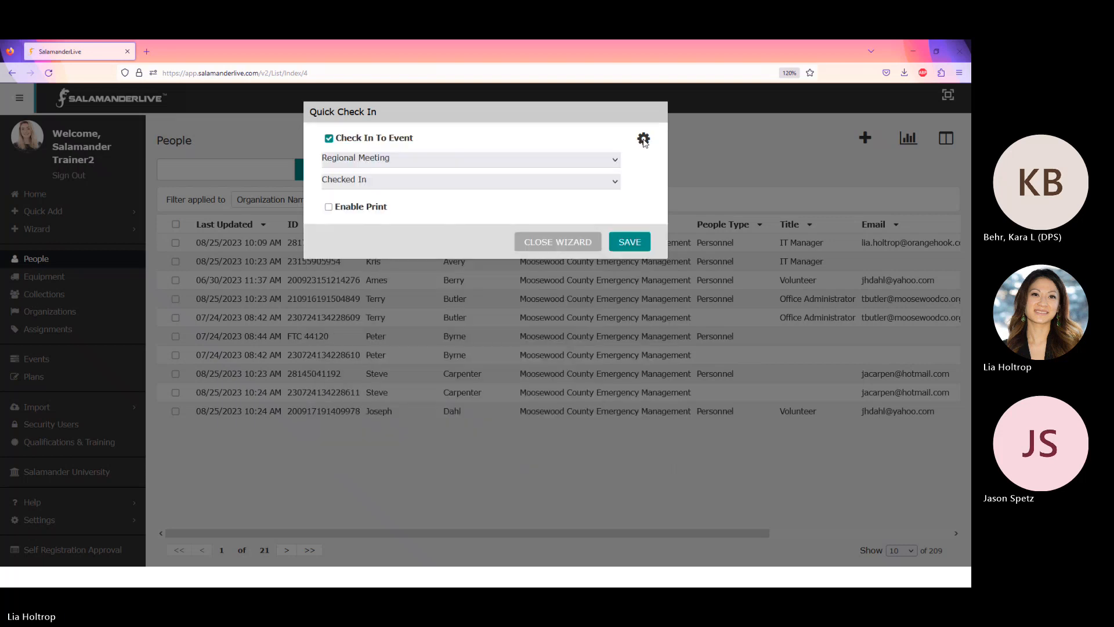
left_click(566, 245)
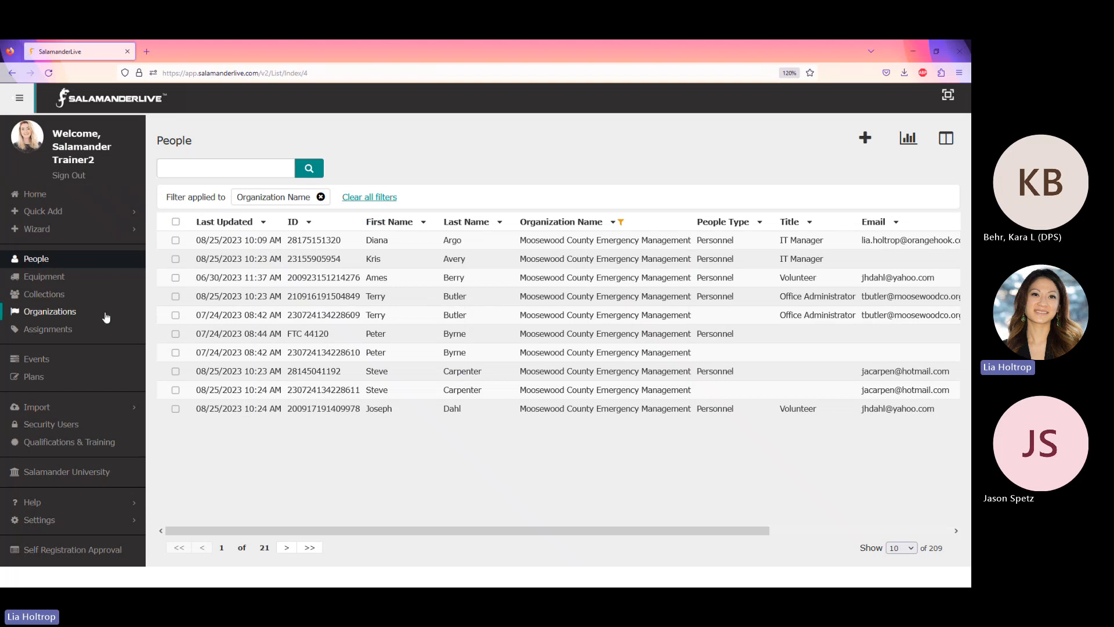
left_click(46, 363)
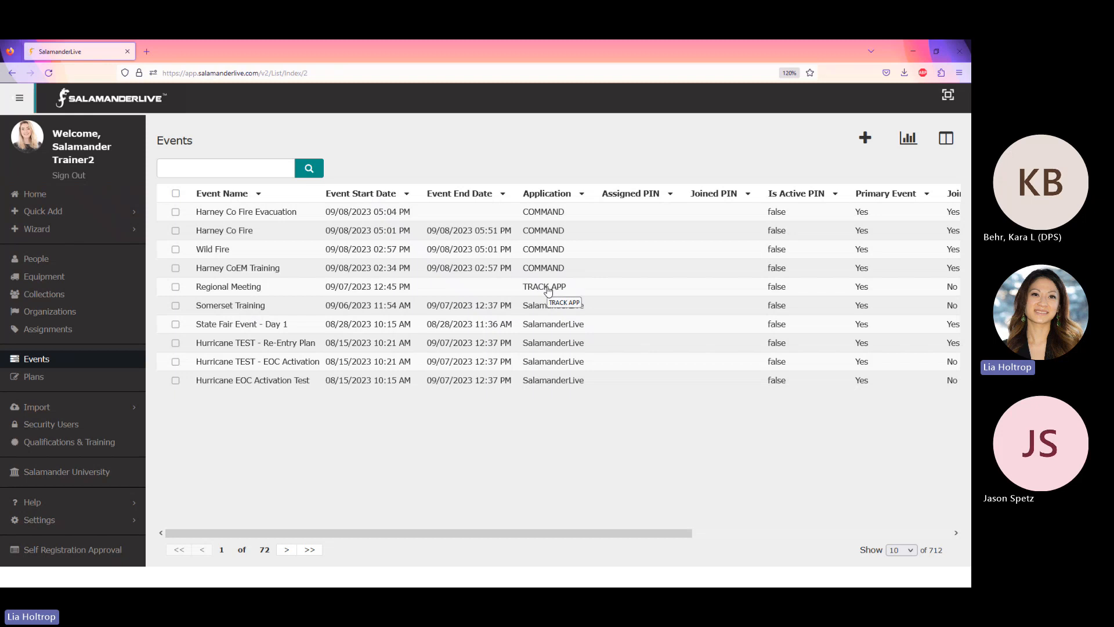
Open the Regional Meeting dashboard and scroll to its chart showing 2 people Checked In.
left_click(348, 289)
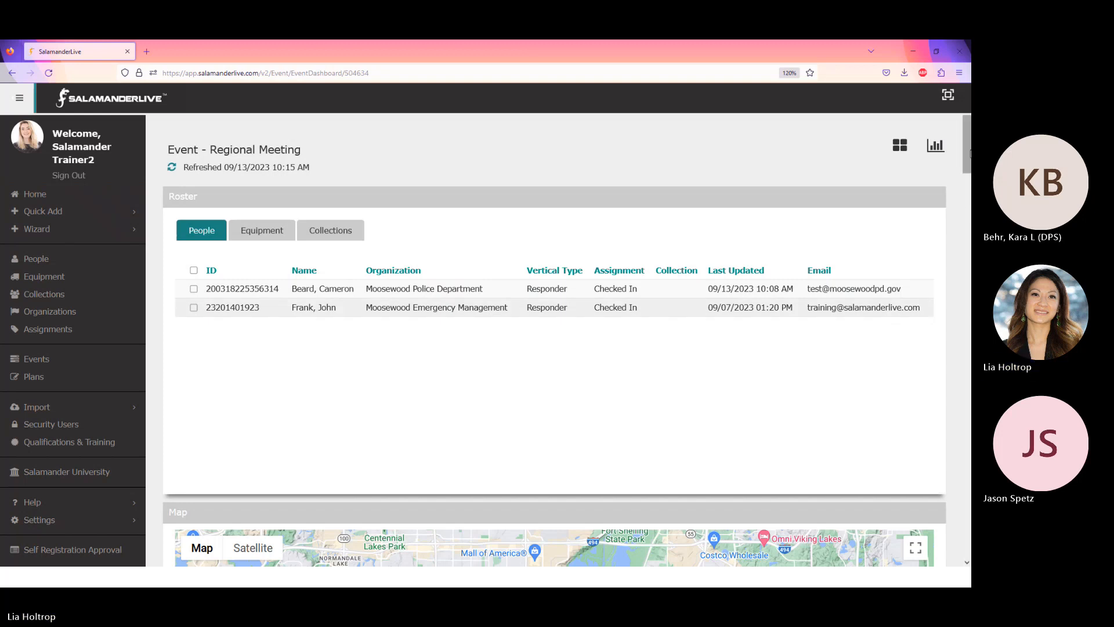
left_click_drag(971, 153, 971, 279)
scroll(554, 339, "down", 10)
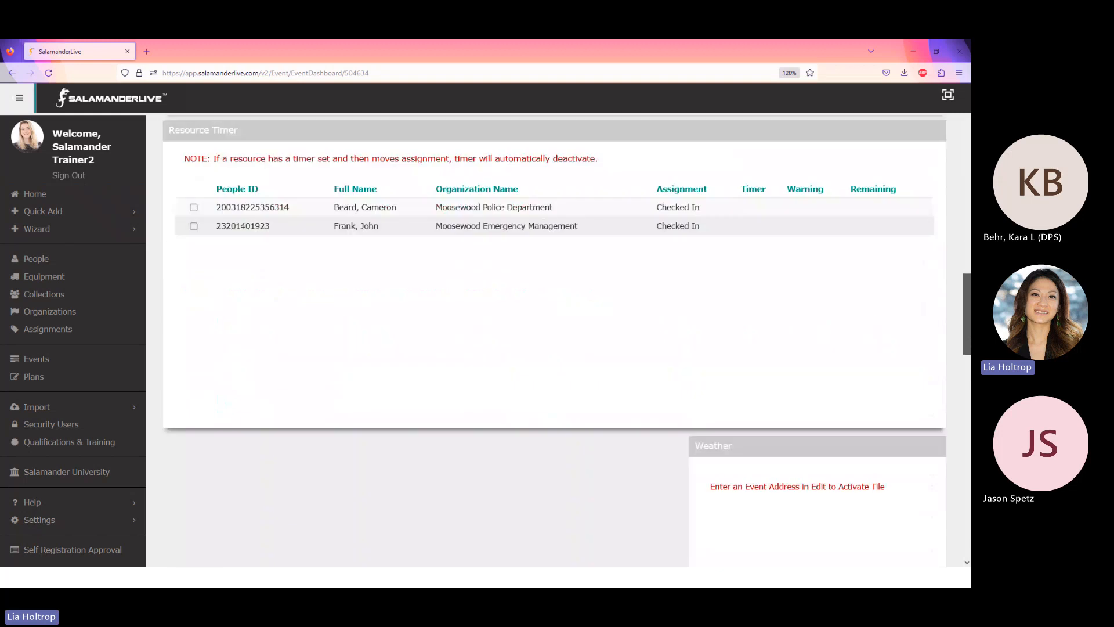
left_click_drag(969, 439, 969, 444)
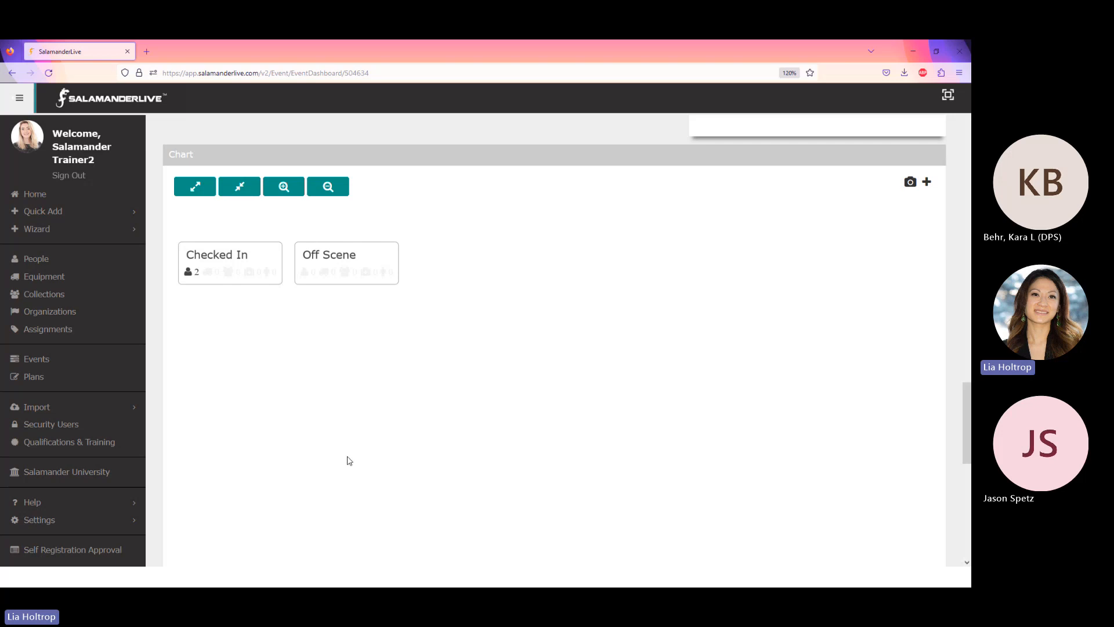
Review the responders in the Checked In group, then return to the Events list.
left_click(188, 272)
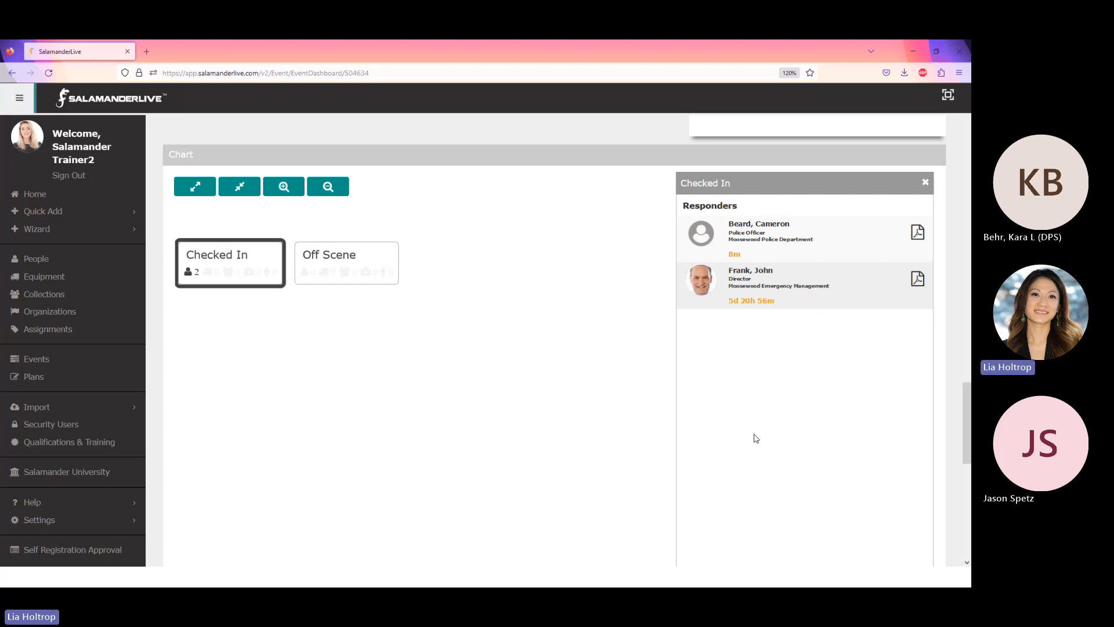
left_click(925, 184)
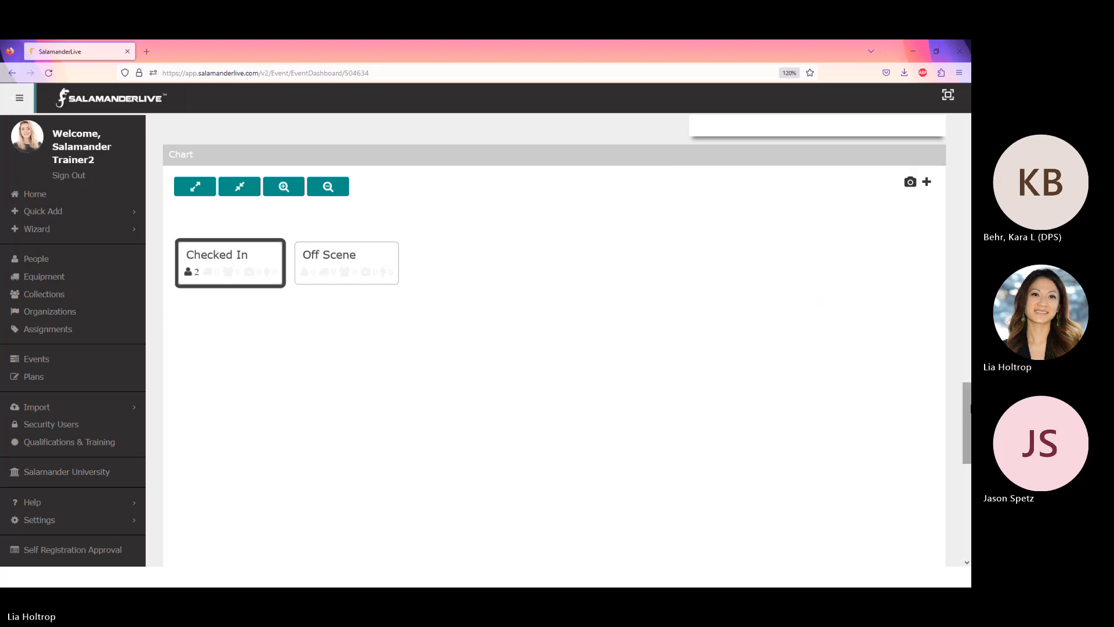
left_click_drag(967, 396, 967, 126)
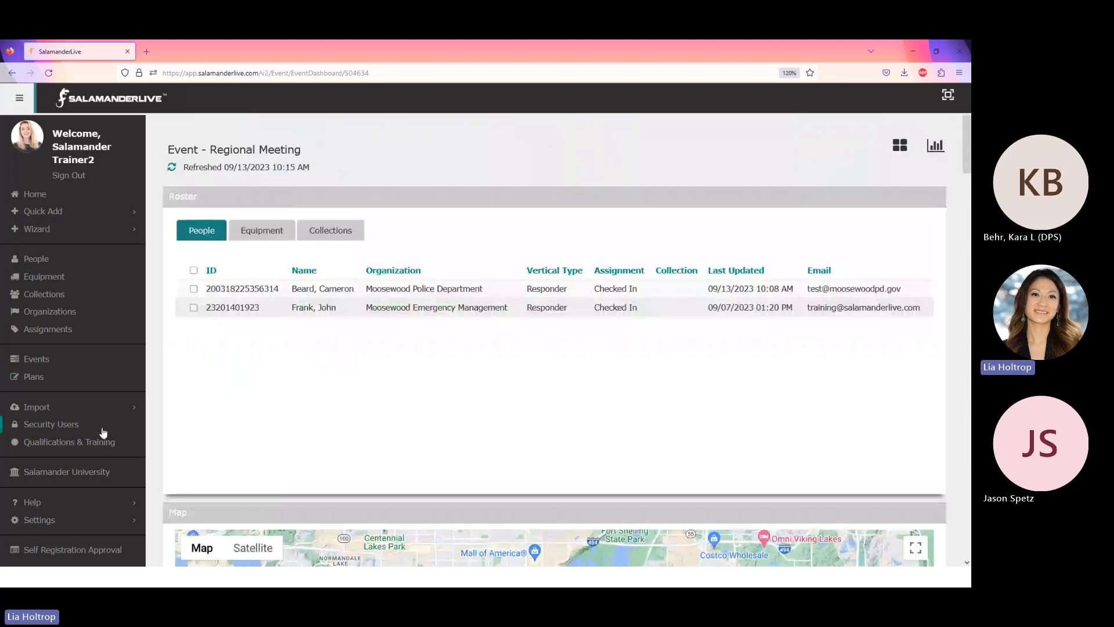
left_click(44, 364)
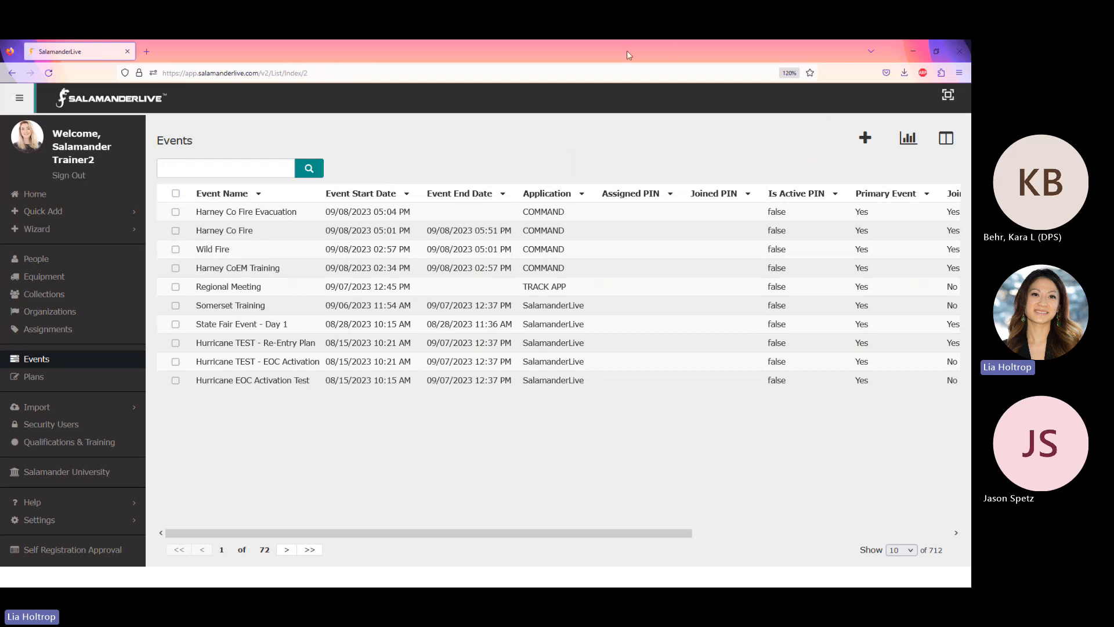
Create and save a new event named 'Monthly Meeting'.
left_click(865, 139)
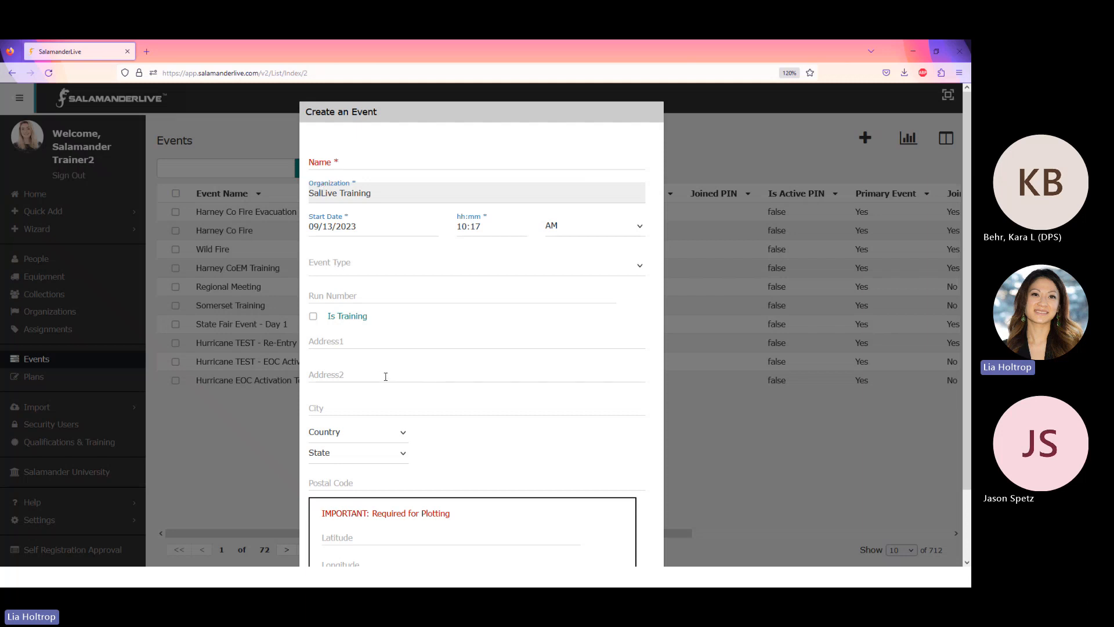
left_click(335, 166)
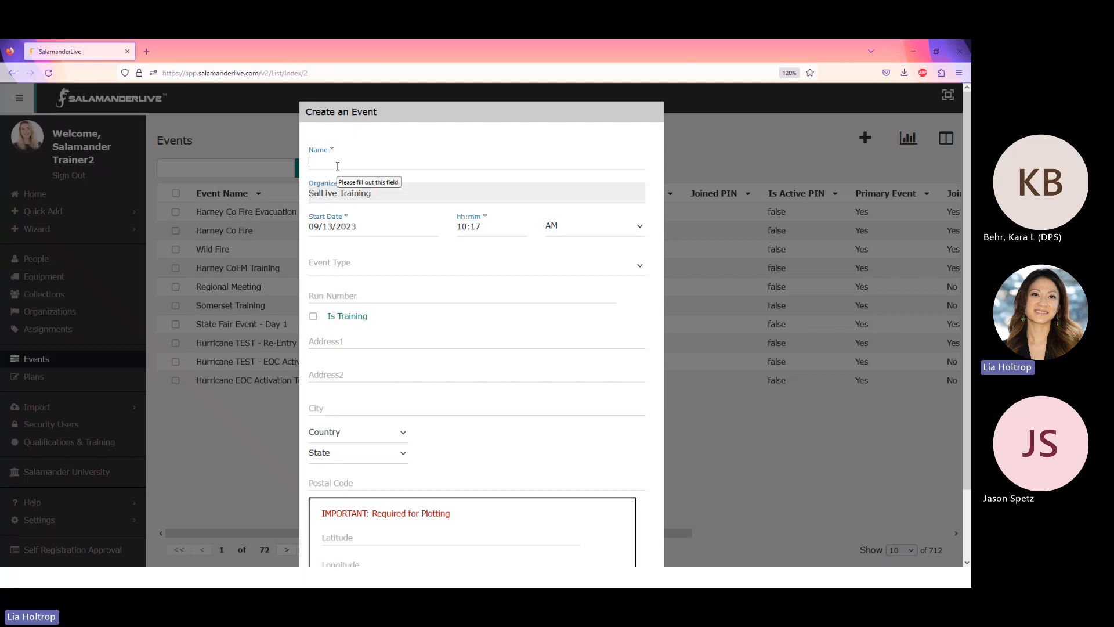
type("Monthly")
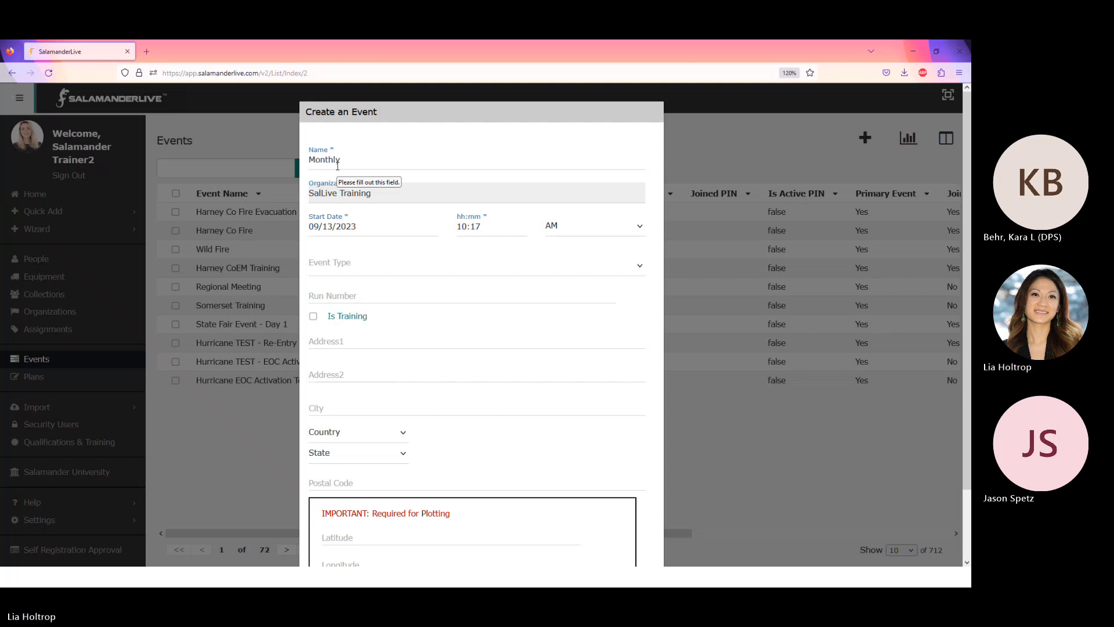
type(" Meeting")
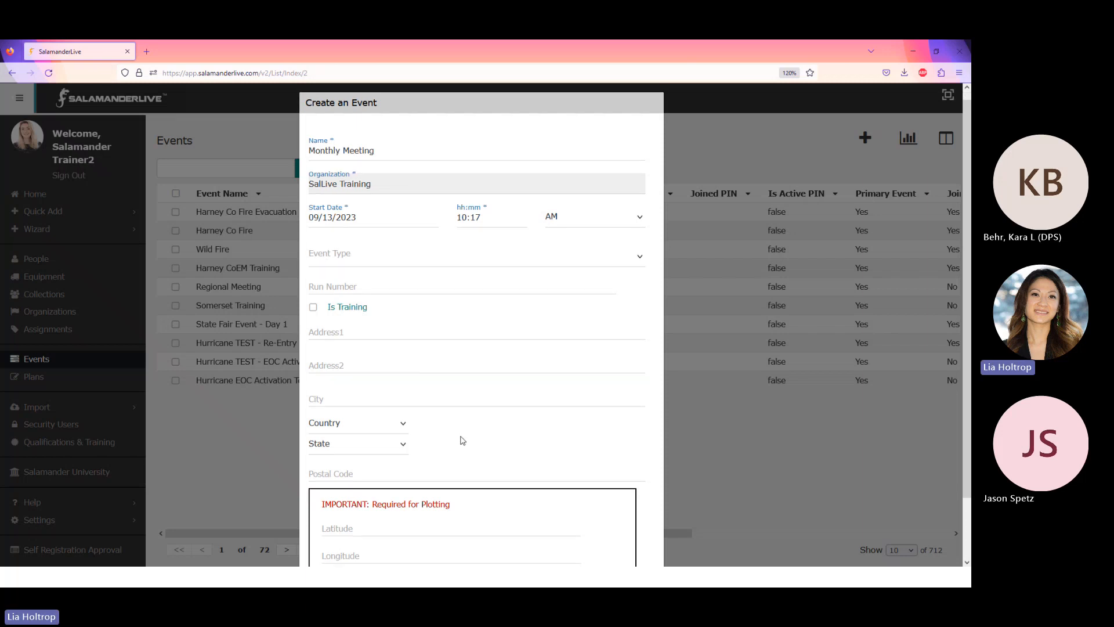
scroll(460, 442, "down", 2)
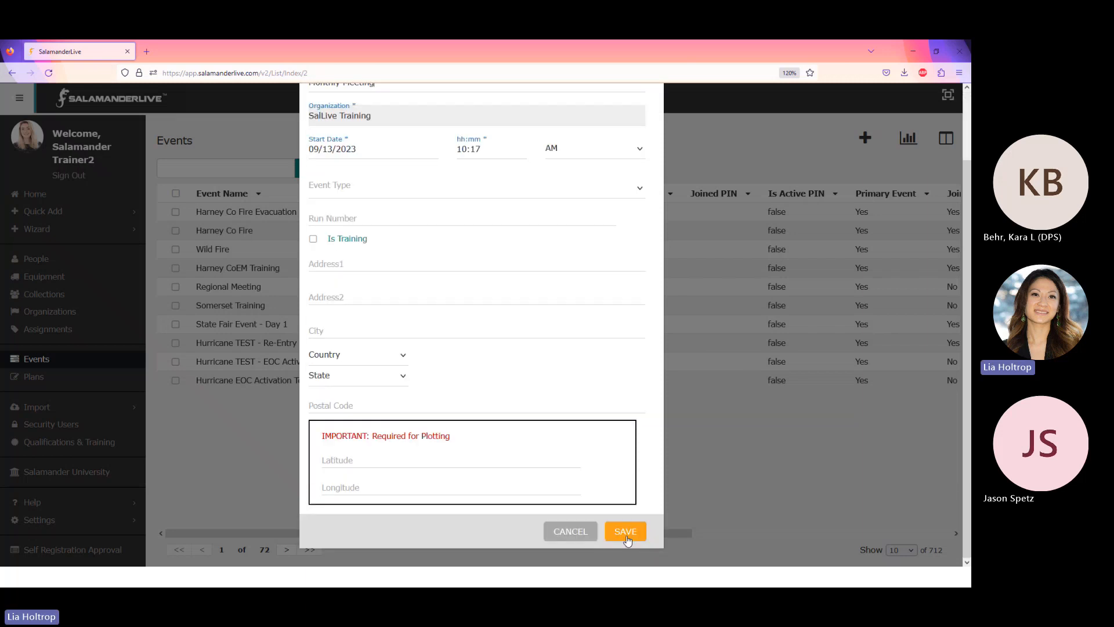
left_click(626, 533)
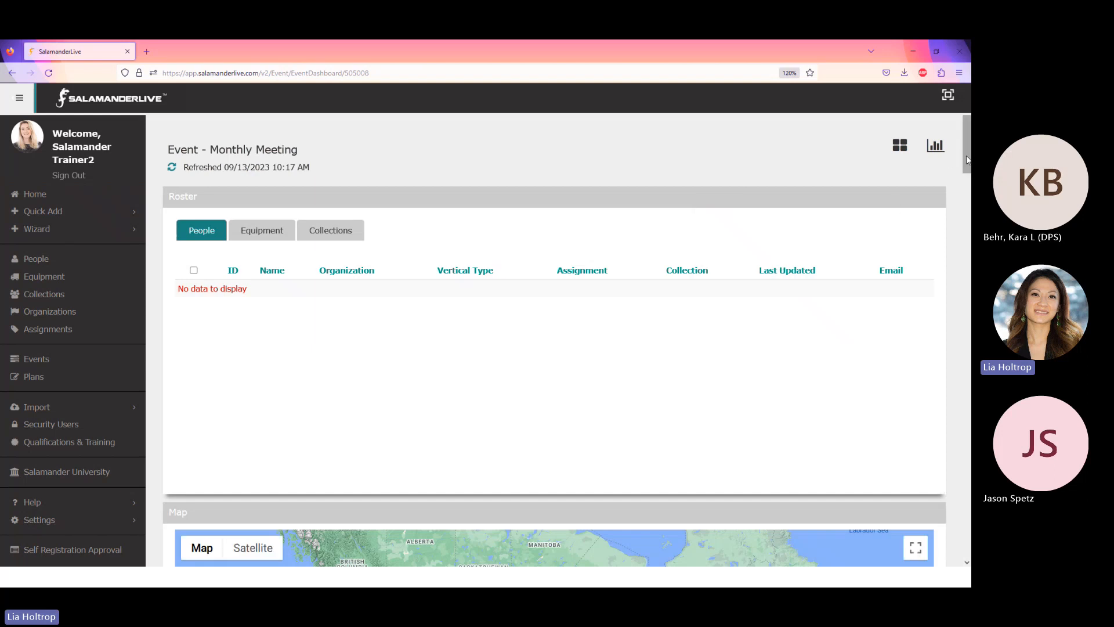
Scroll the Monthly Meeting dashboard down to its empty Off Scene and On Scene chart.
left_click_drag(966, 160, 966, 322)
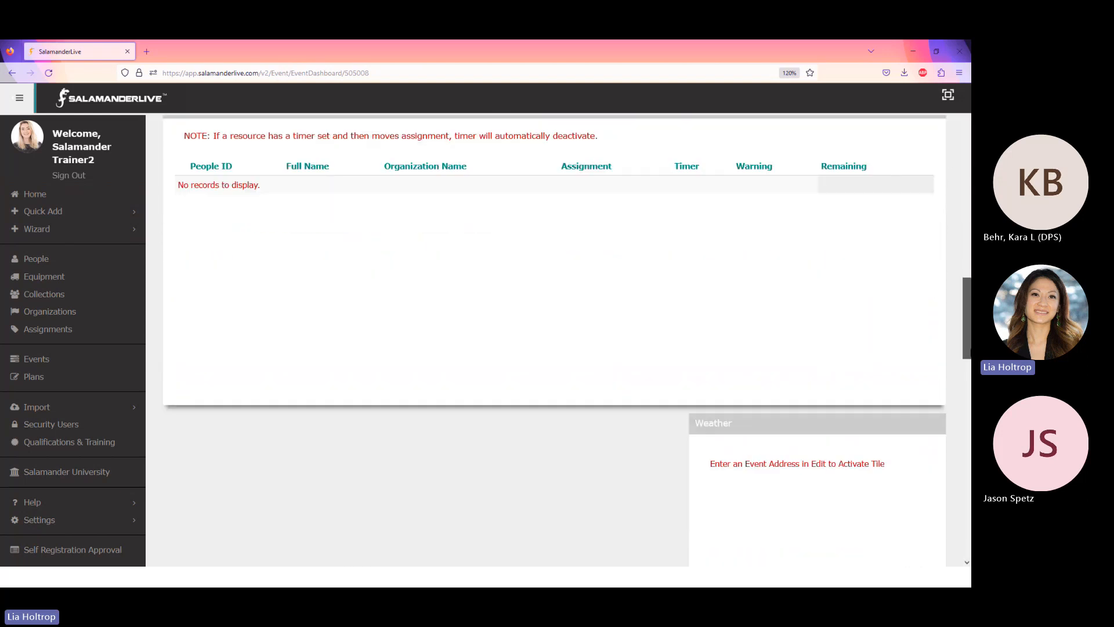
scroll(424, 326, "down", 9)
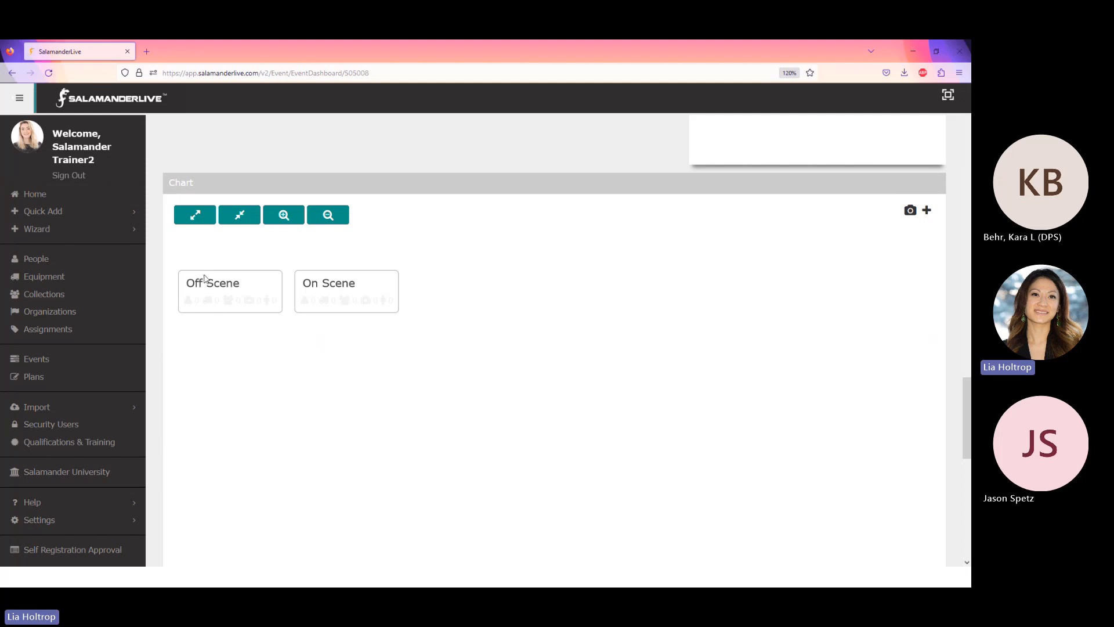
Set Quick Check In to check people into Monthly Meeting as On Scene, and save.
left_click(29, 230)
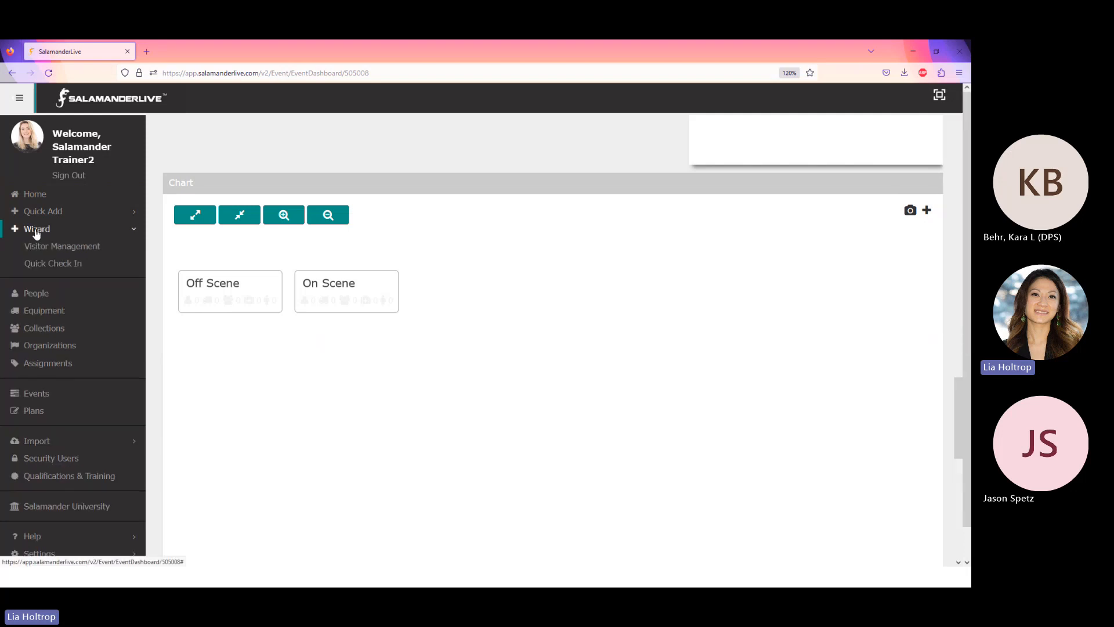
left_click(50, 264)
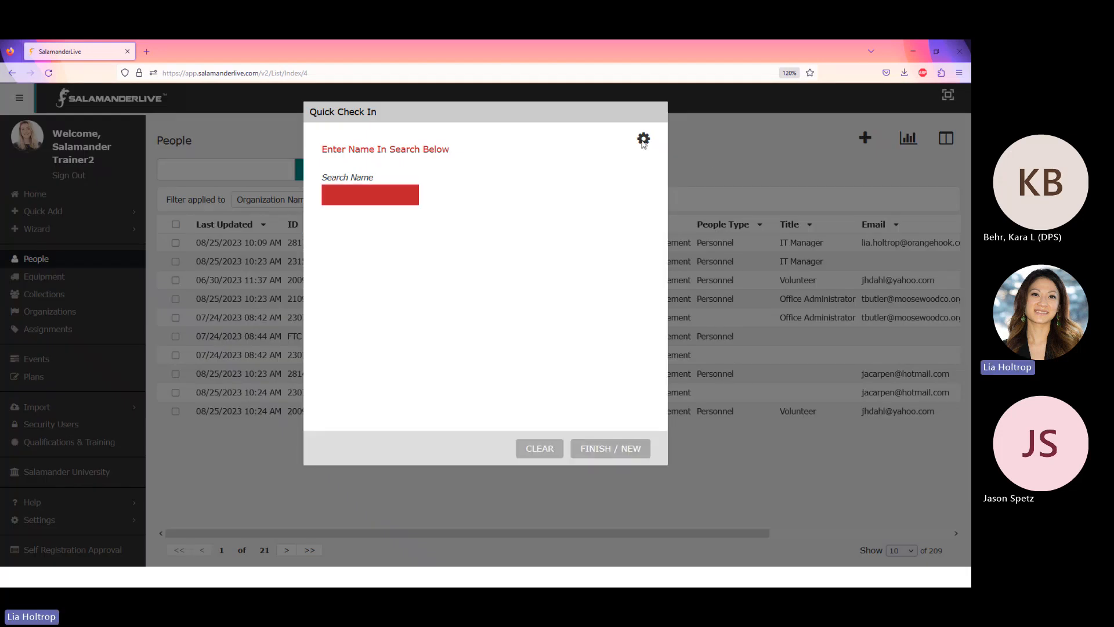
left_click(643, 141)
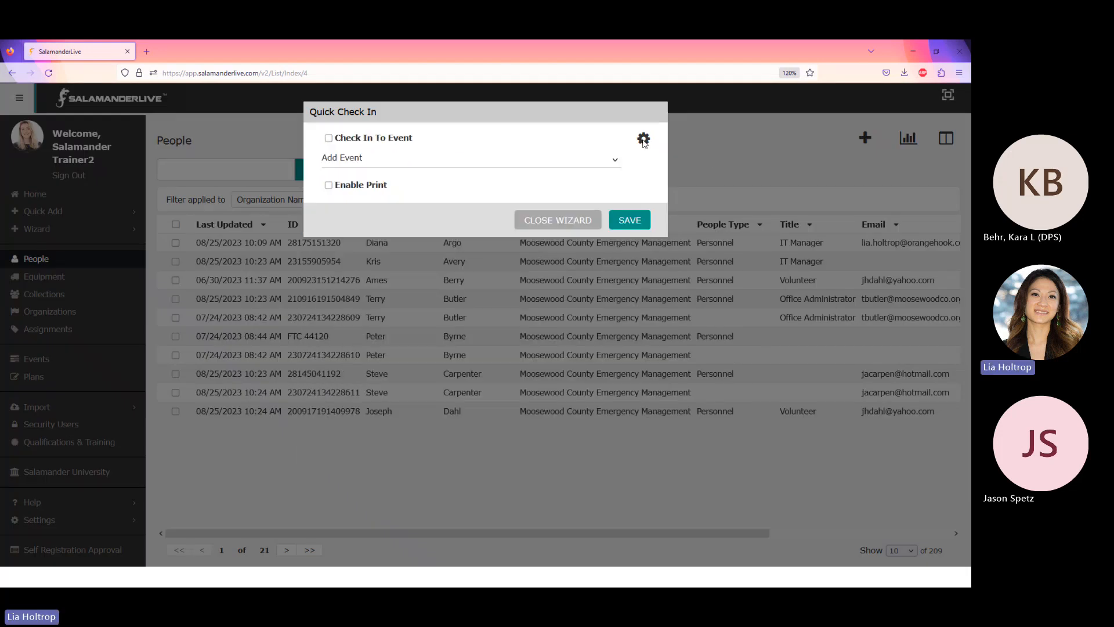
left_click(329, 139)
left_click(551, 167)
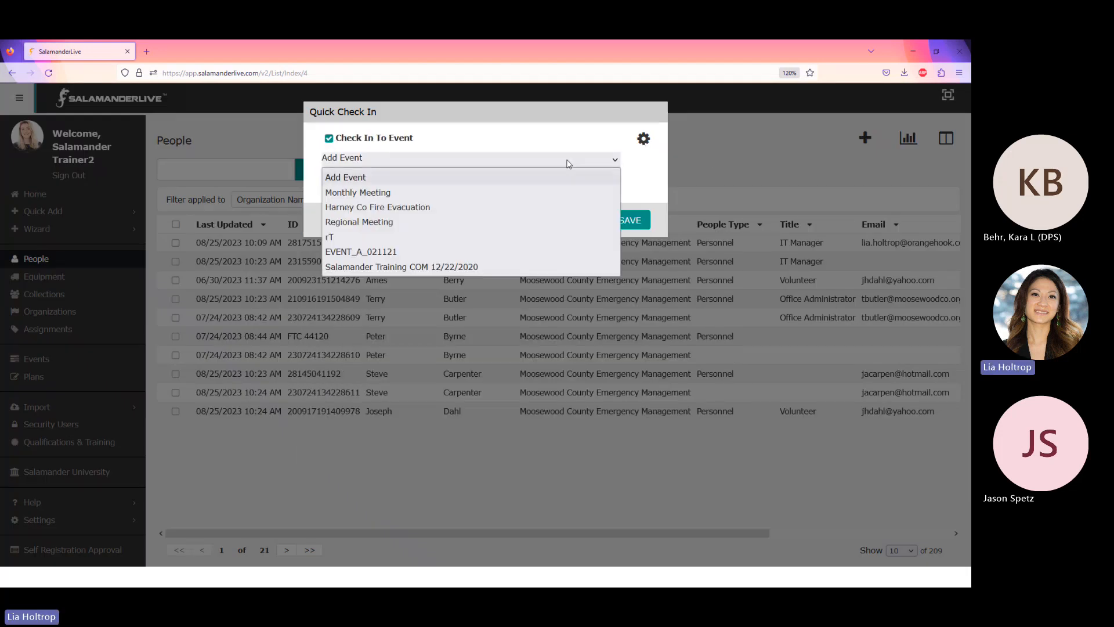
left_click(371, 196)
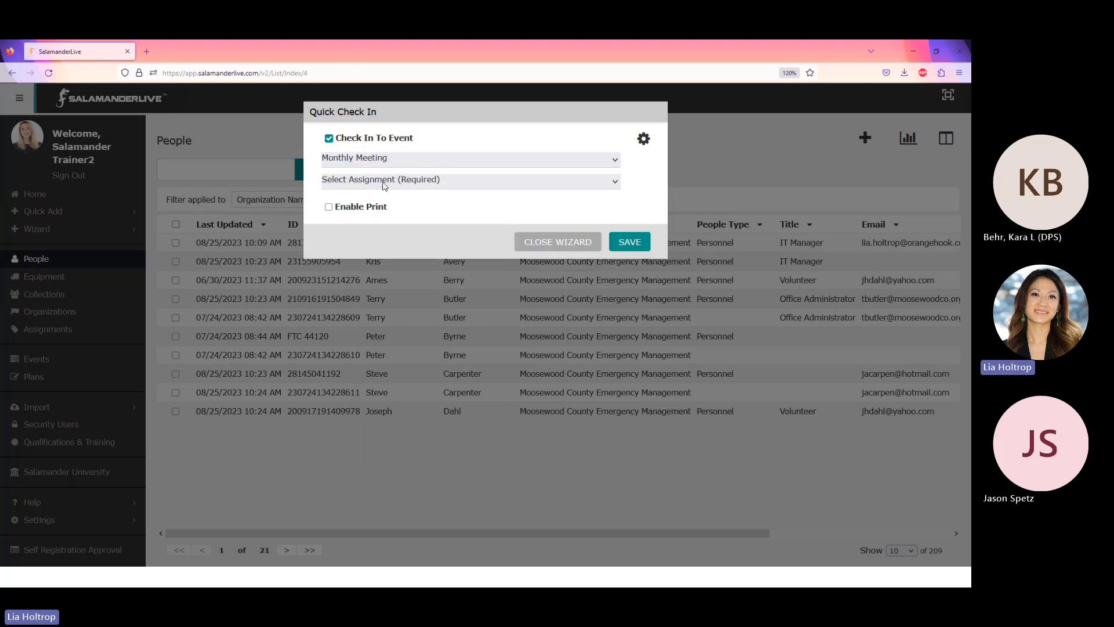
left_click(382, 180)
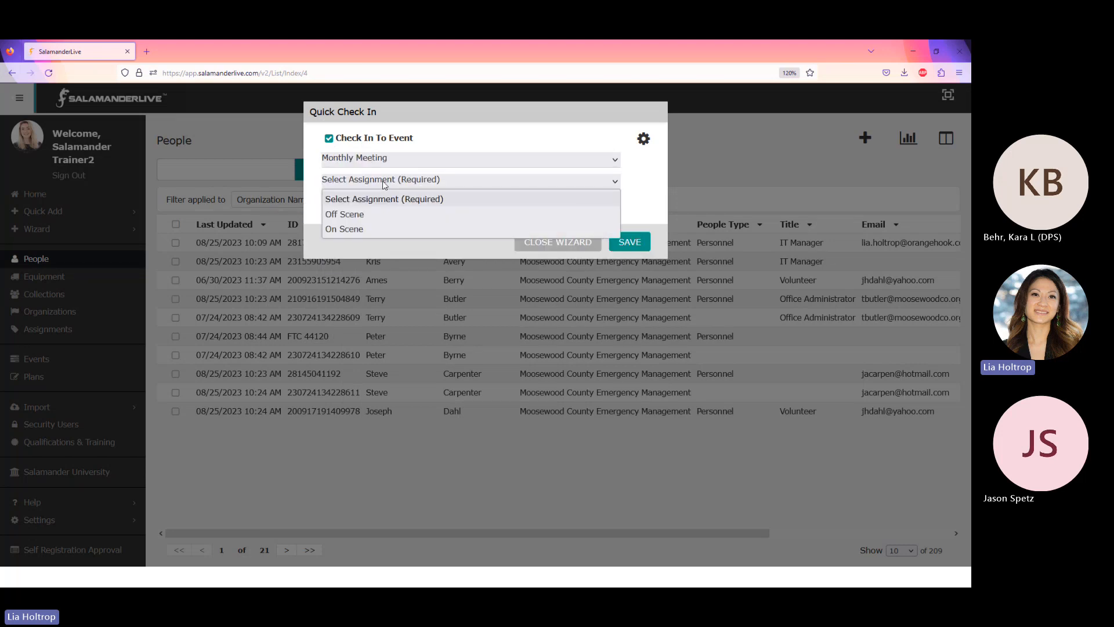
left_click(361, 229)
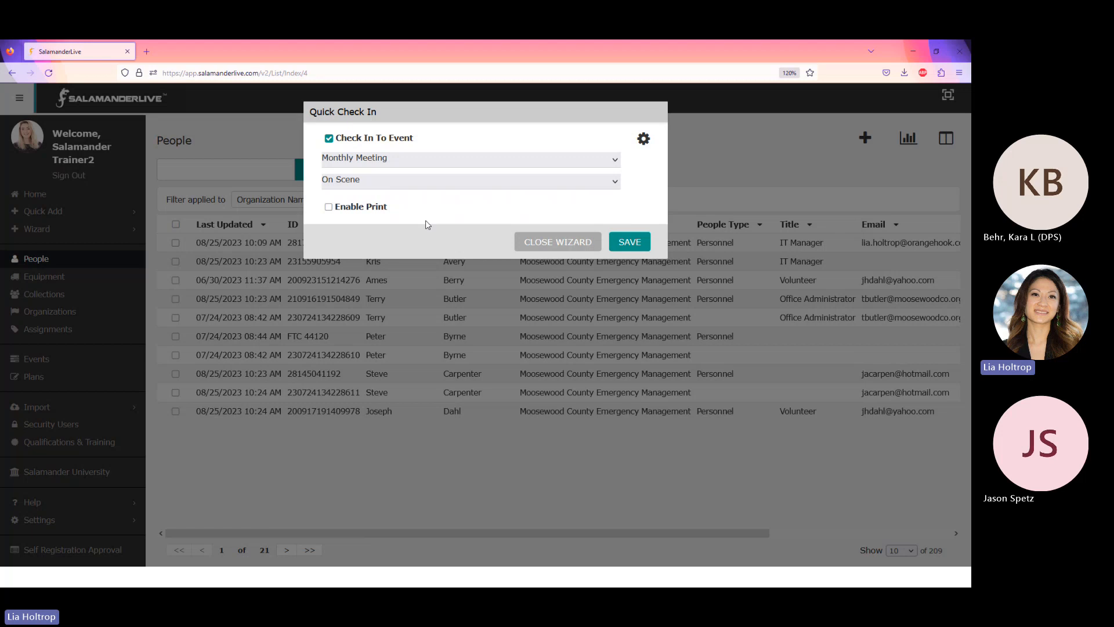
left_click(631, 242)
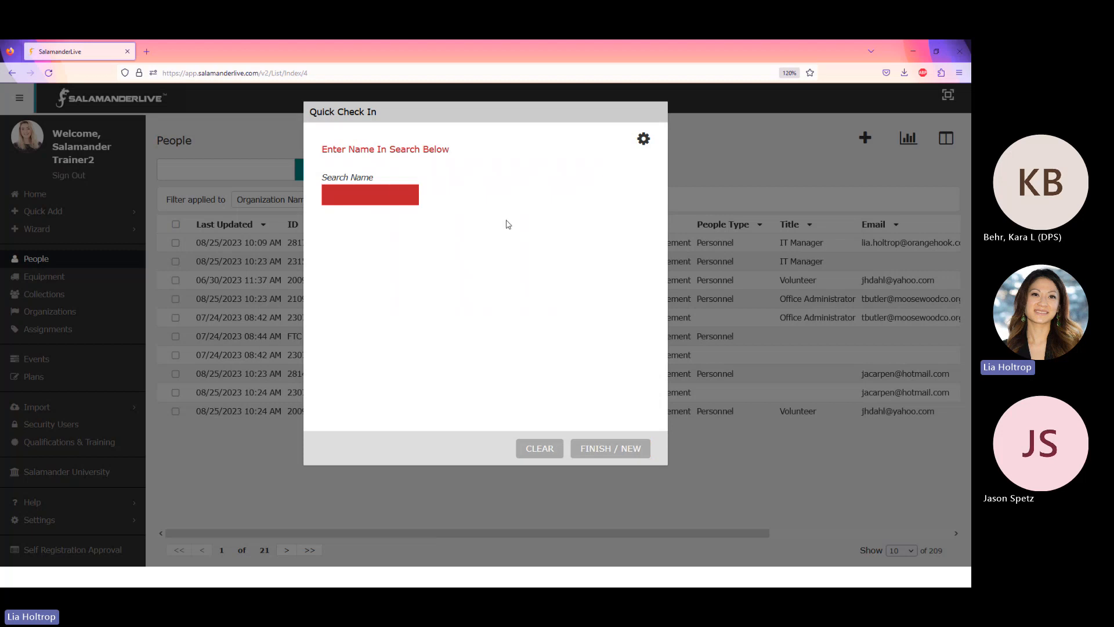
Search for a person by name, select them, and verify their birthday.
left_click(384, 197)
type("be")
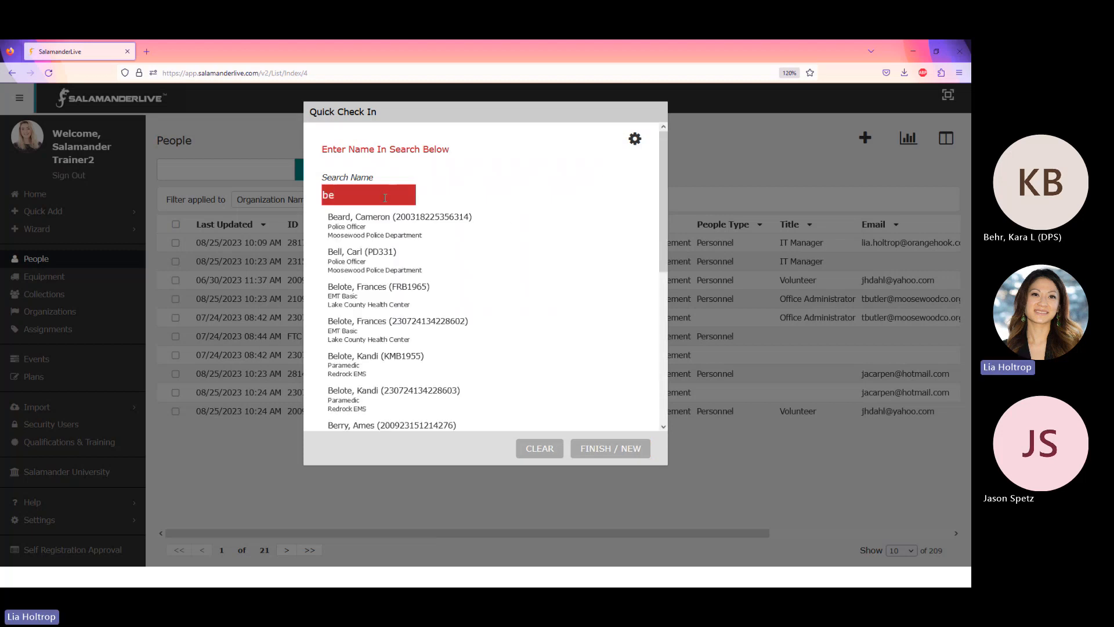
left_click(387, 224)
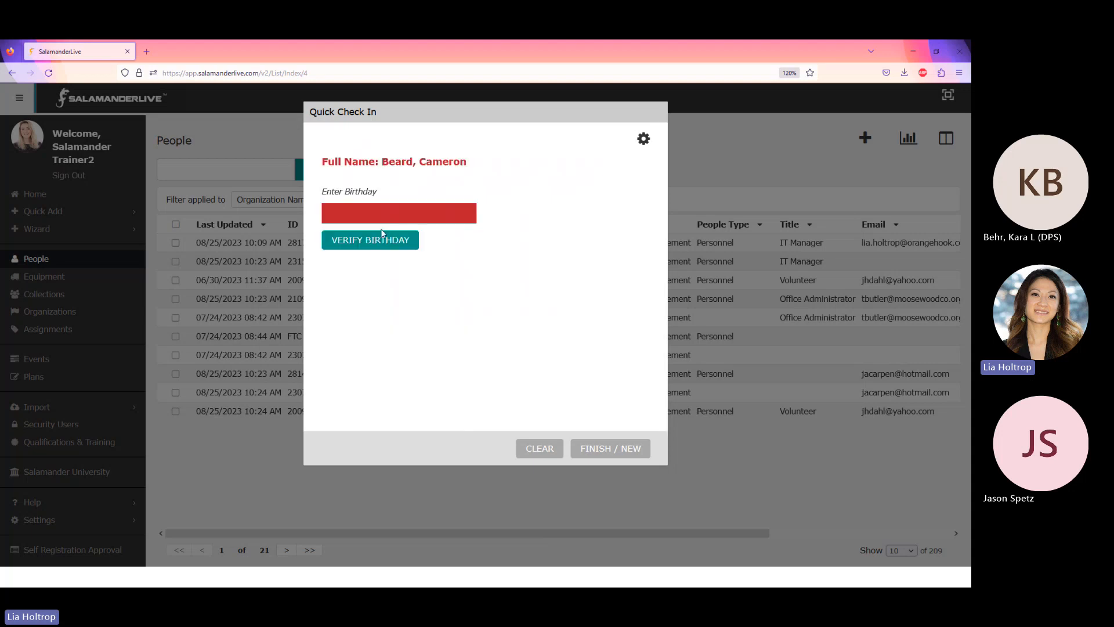
left_click(368, 212)
type("12121975")
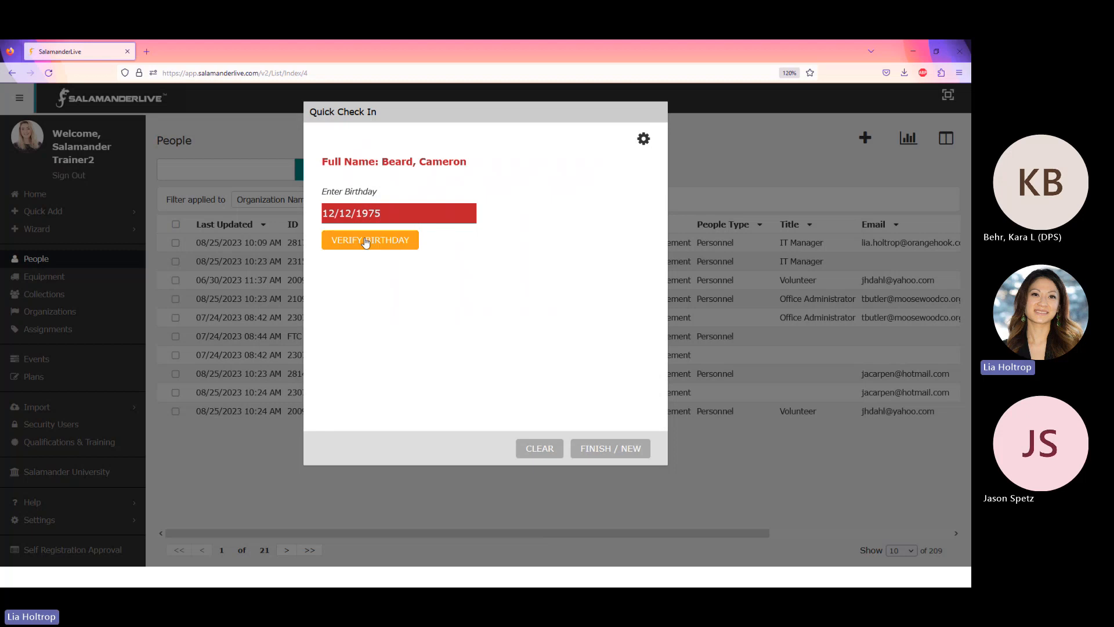
left_click(374, 241)
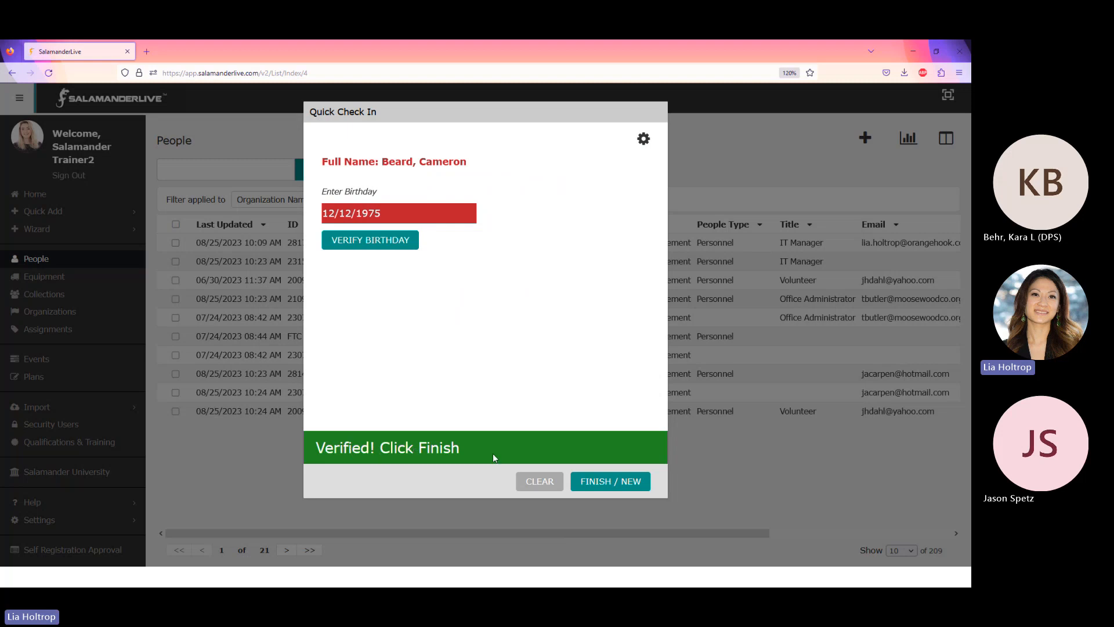
Finish the person's check-in, then switch back to the slideshow and advance a slide.
left_click(596, 480)
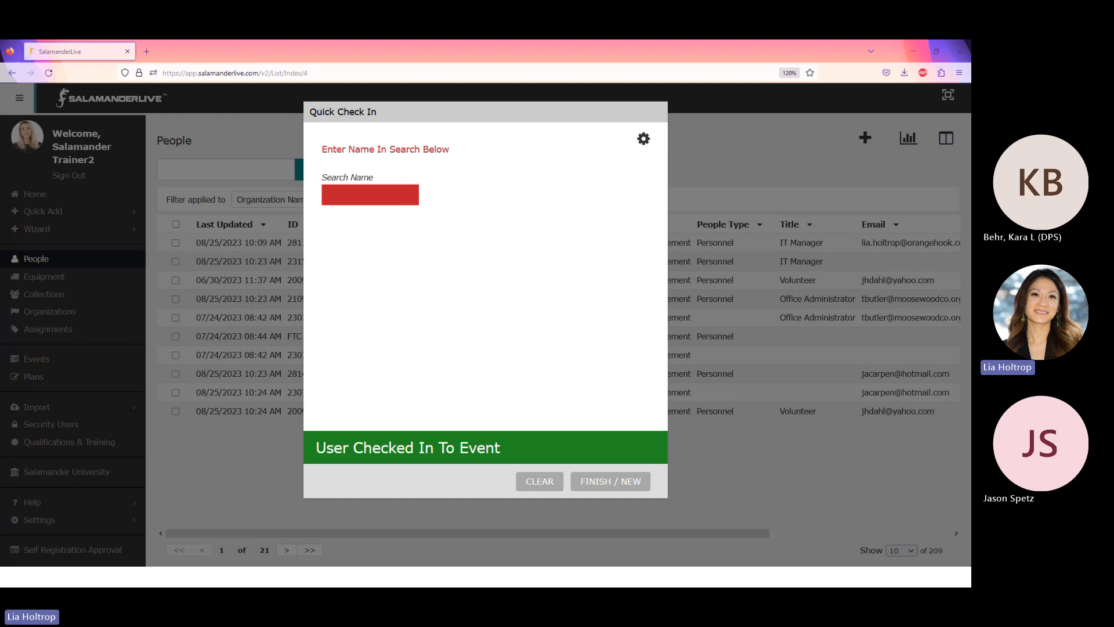
key("alt+Tab")
key("Right")
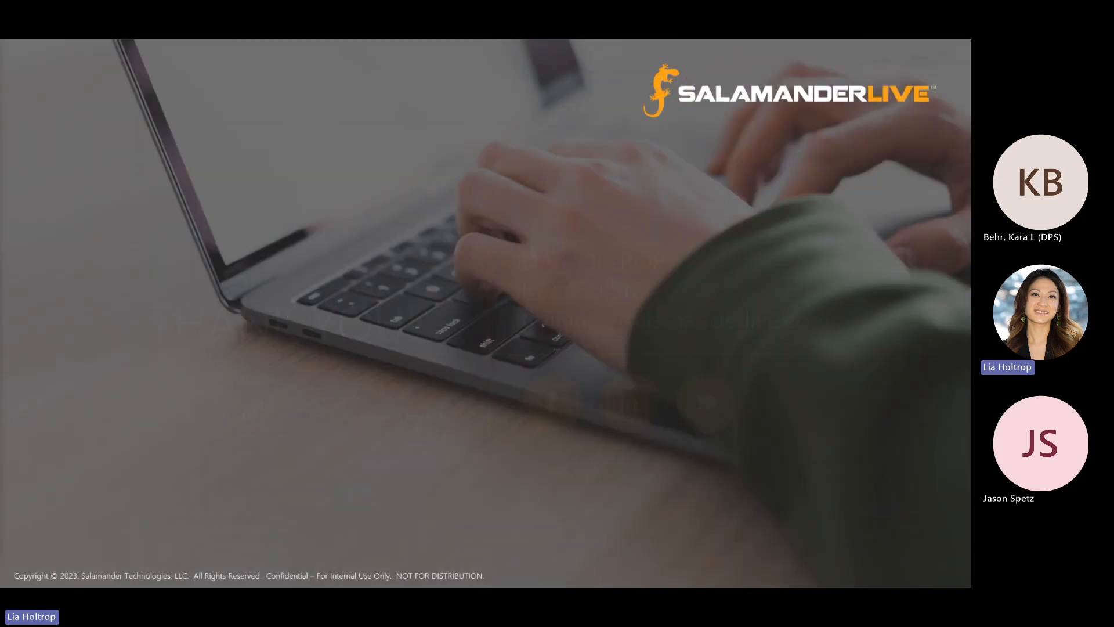